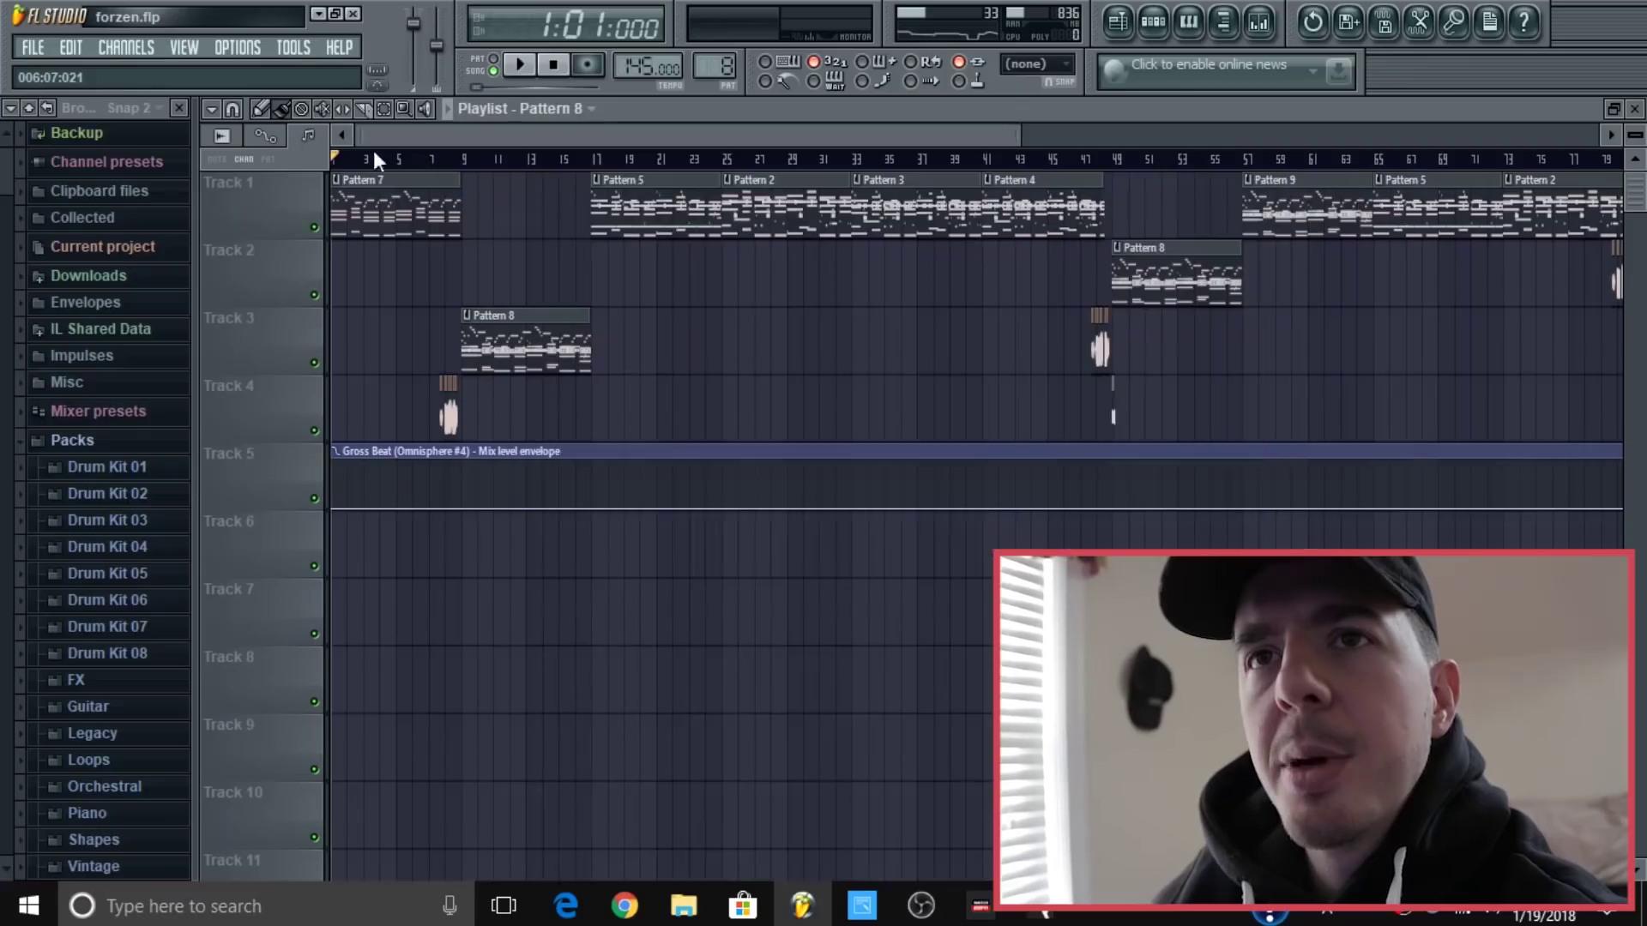
# Play the song from the start and from around bar 7 to audition the lead-in to Pattern 8.
pyautogui.click(520, 65)
pyautogui.scroll(5, 446, 136)
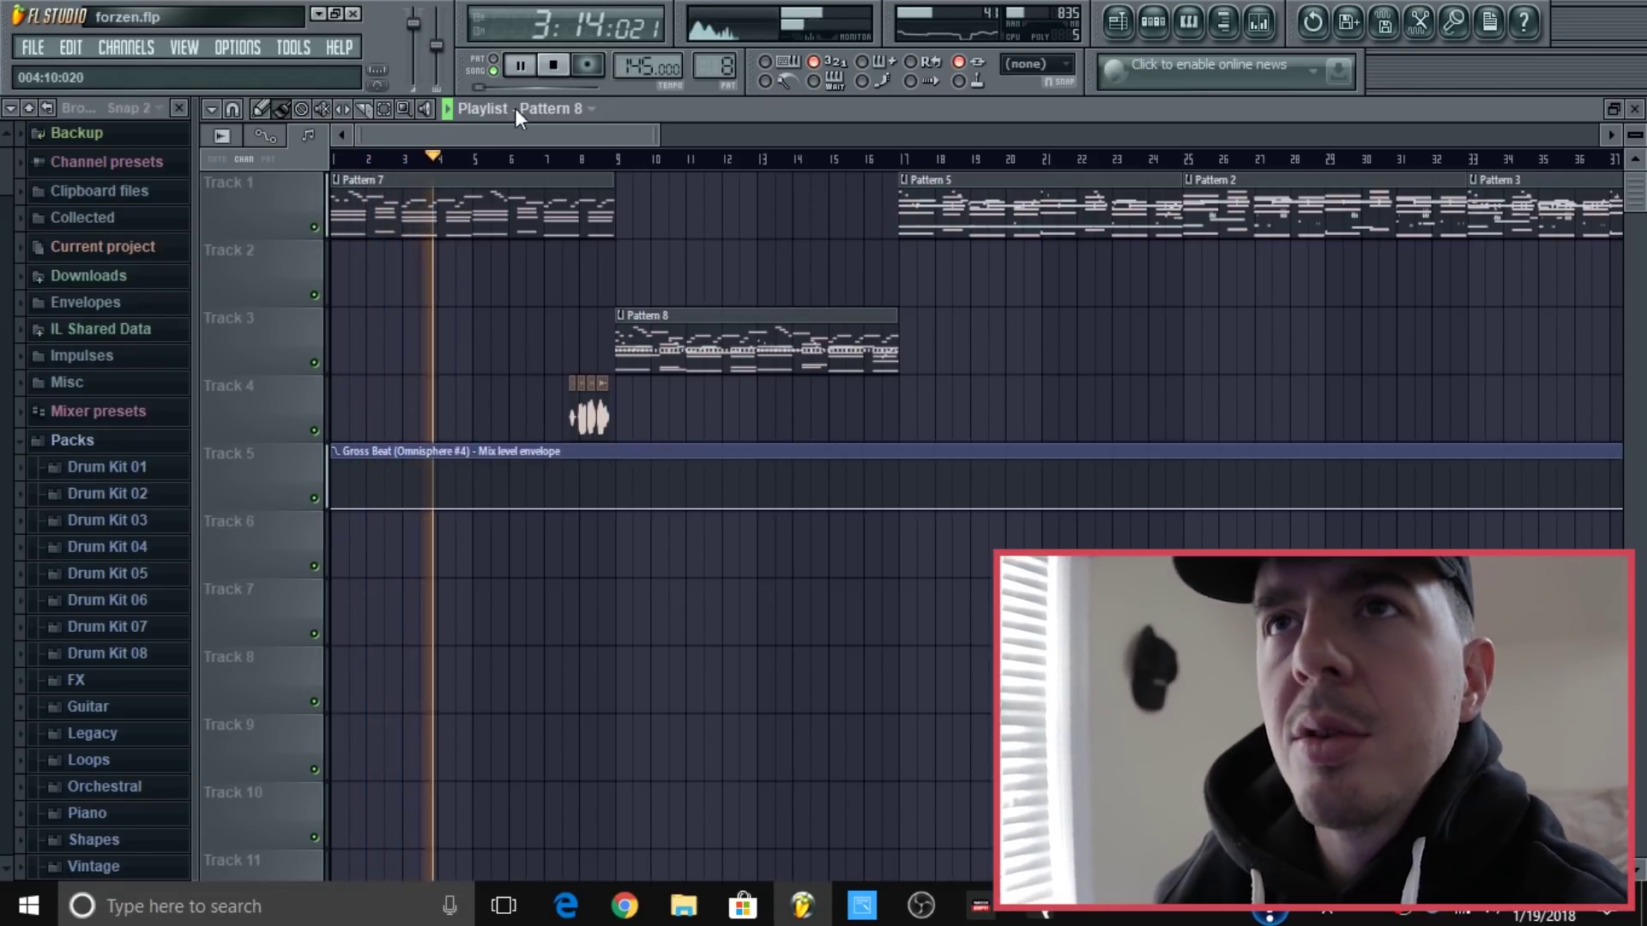
pyautogui.click(546, 70)
pyautogui.click(561, 158)
pyautogui.click(527, 66)
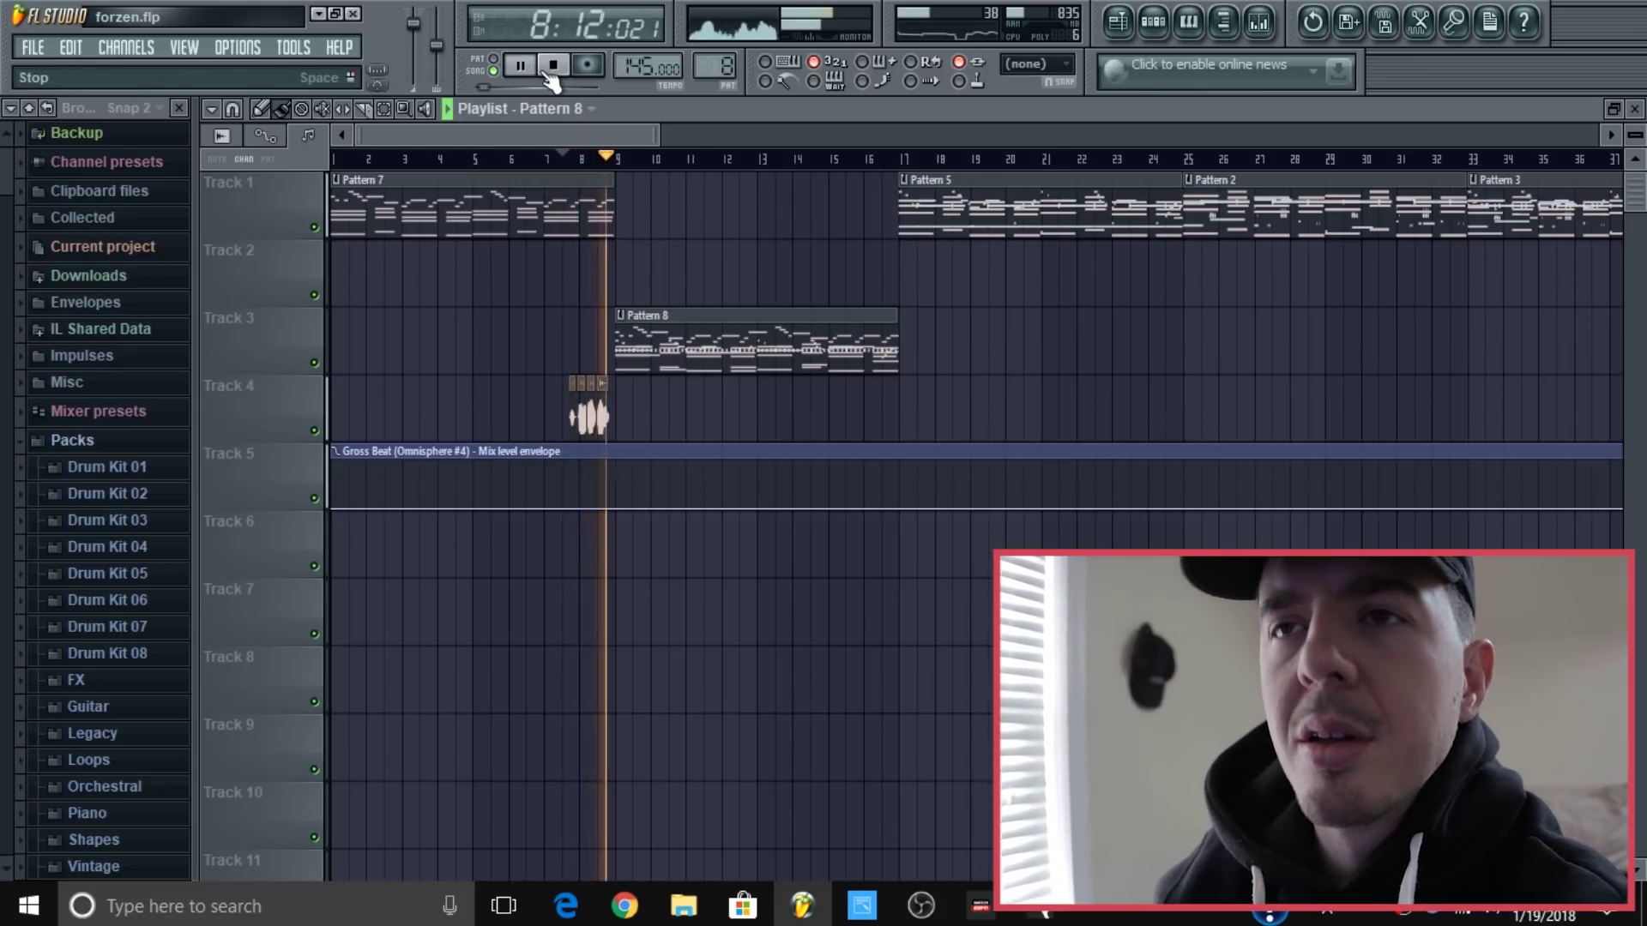
pyautogui.click(553, 66)
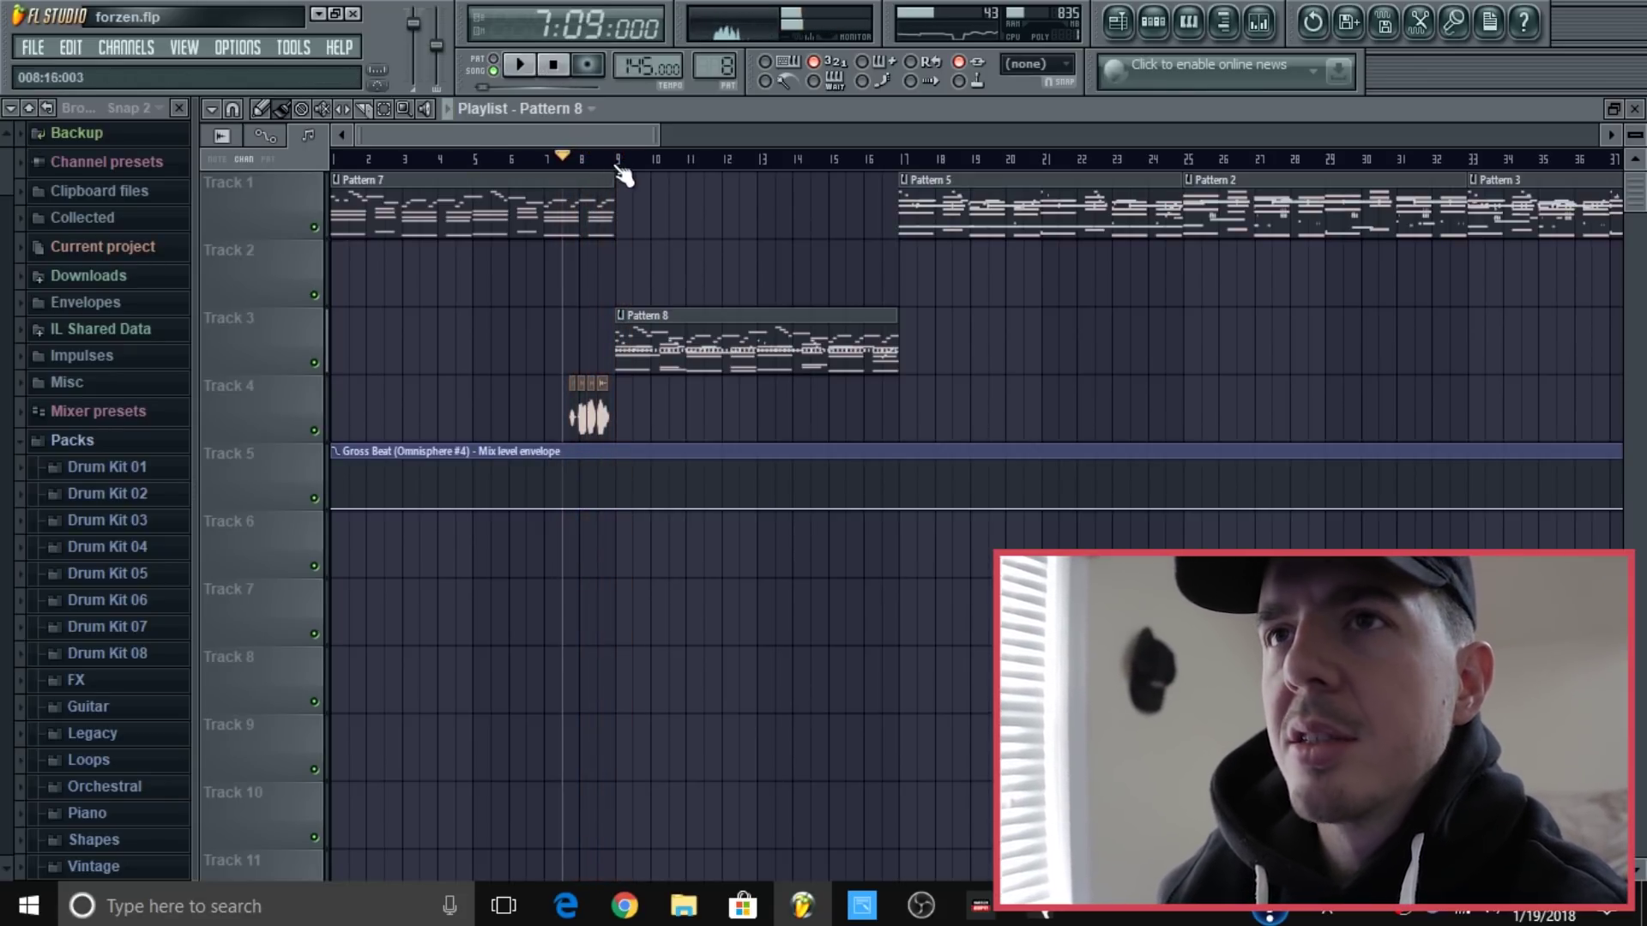
# Open Pattern 8's Perc KB (13)_3 notes in the piano roll and play the pattern to hear the melody.
pyautogui.click(615, 157)
pyautogui.click(1153, 33)
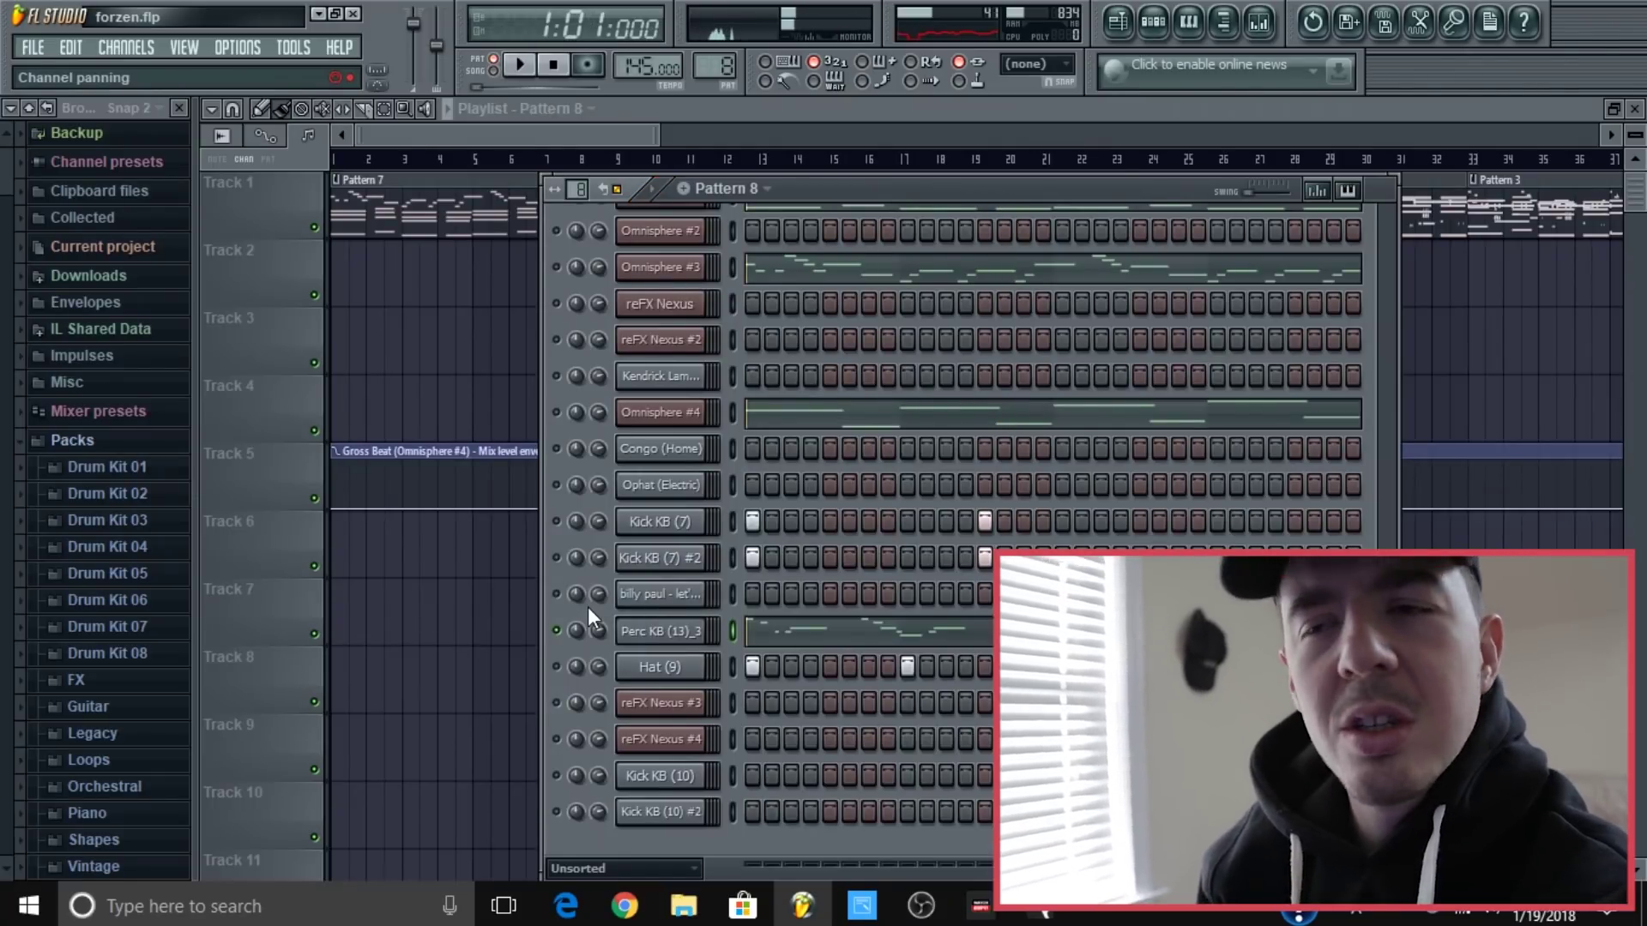
pyautogui.click(961, 635)
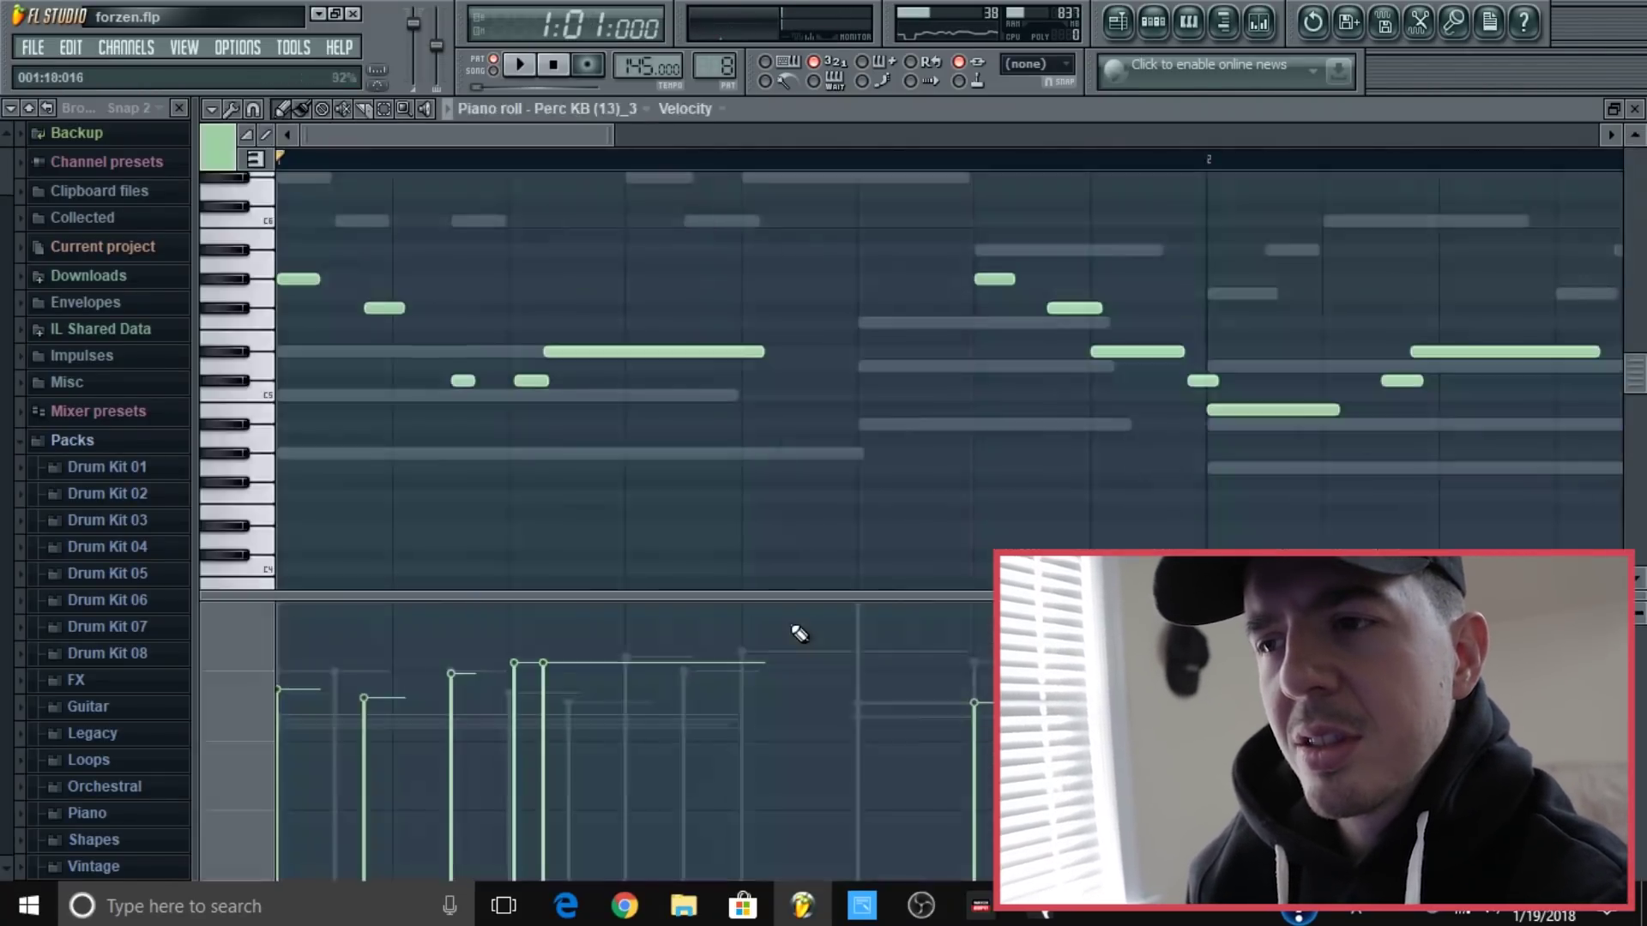
pyautogui.scroll(-3, 531, 173)
pyautogui.press('space')
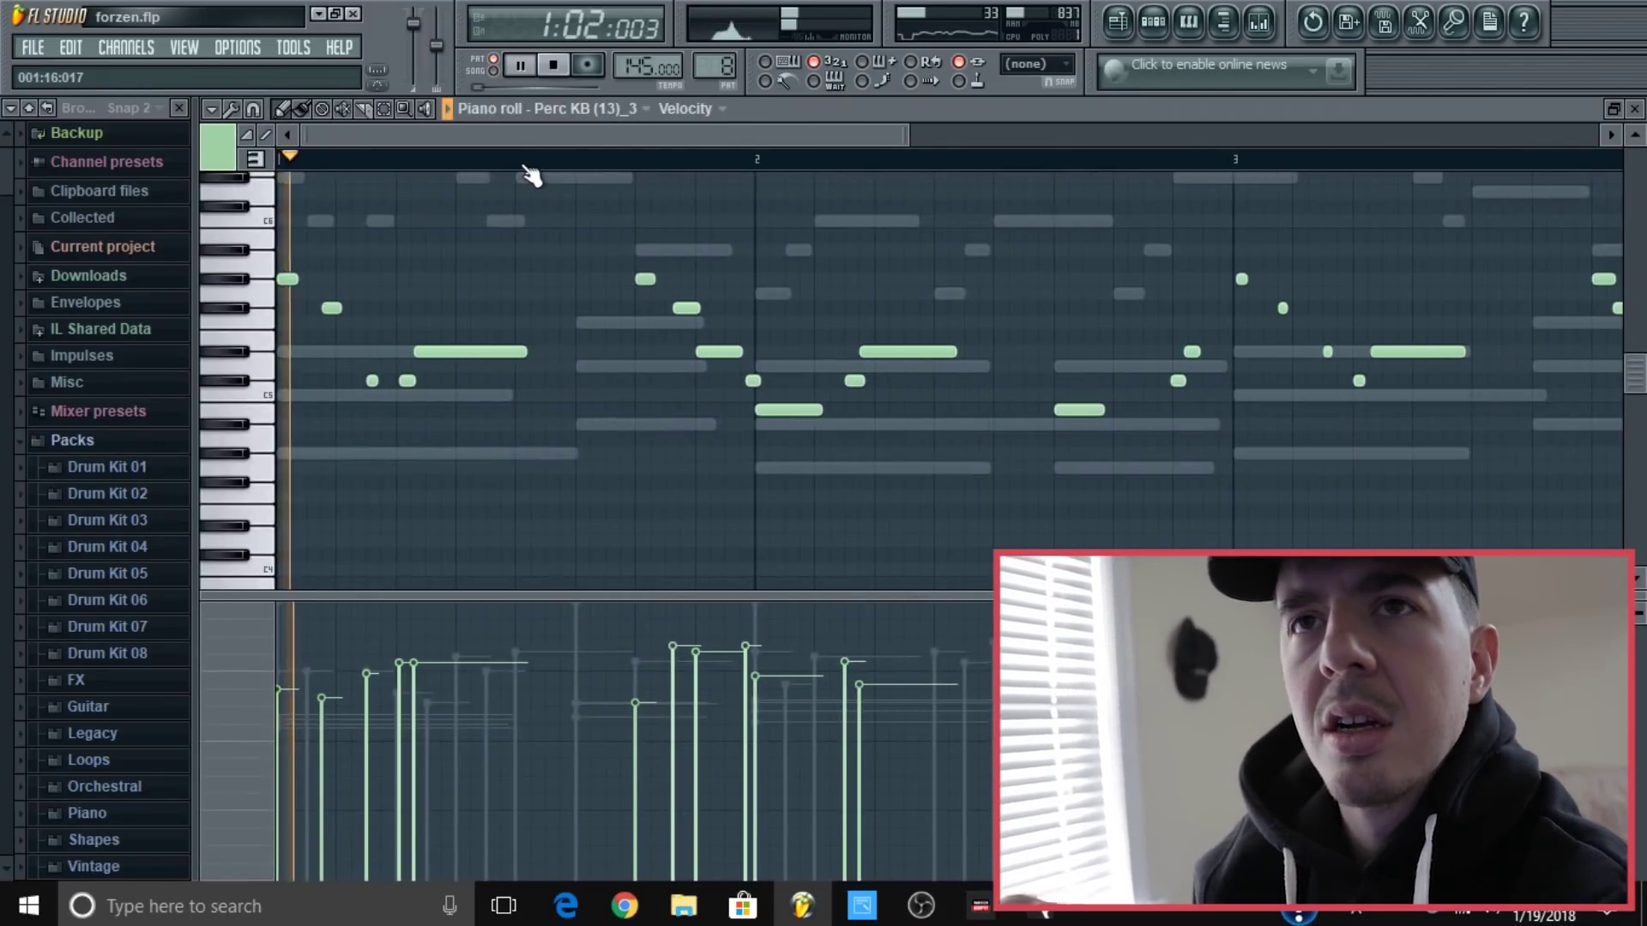
pyautogui.press('XF86AudioRaiseVolume')
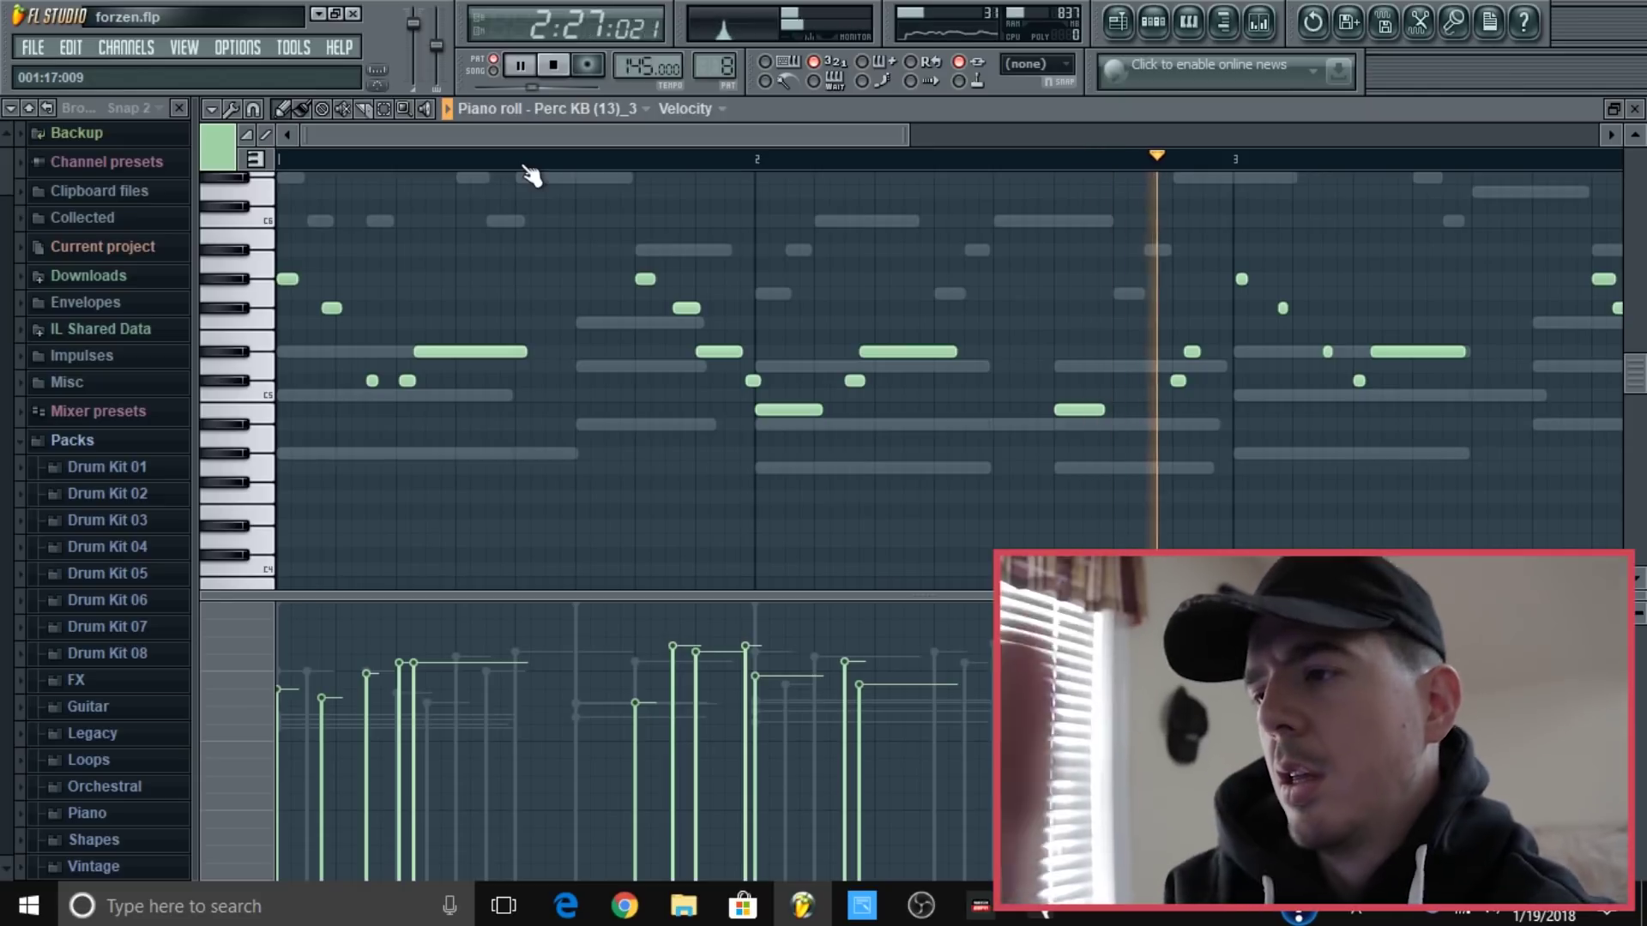
pyautogui.scroll(-3, 540, 162)
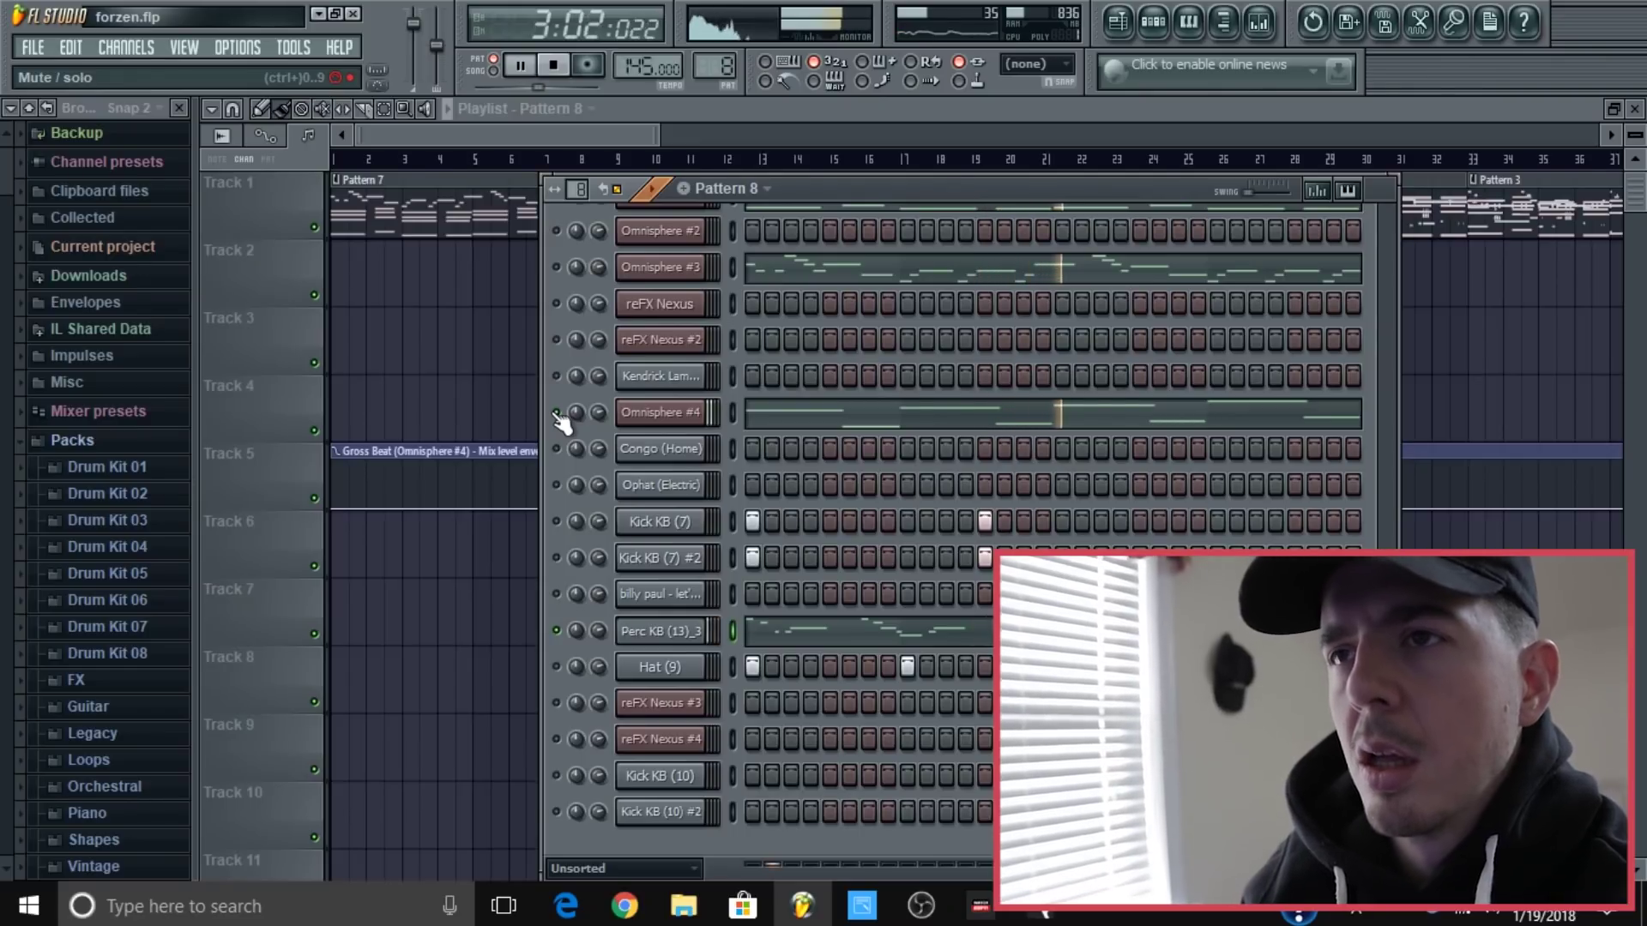
pyautogui.press('space')
# Show the Perc KB (13)_3 sampler settings and the effects chain of its noise mixer track.
pyautogui.click(660, 631)
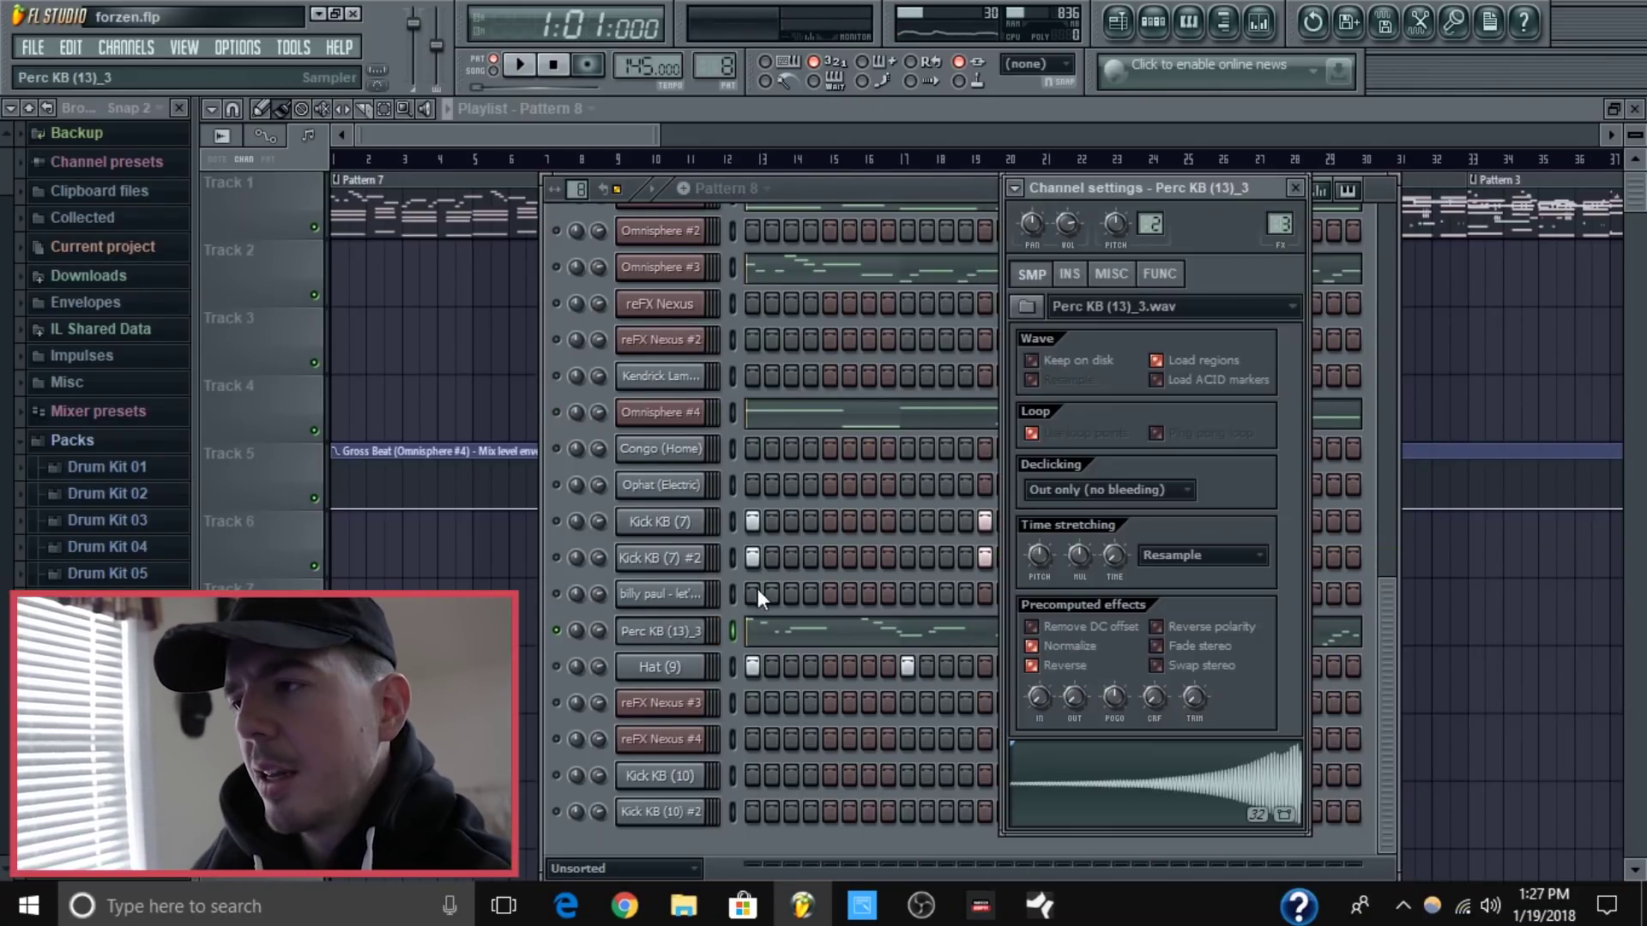
pyautogui.moveTo(1140, 187); pyautogui.dragTo(996, 191)
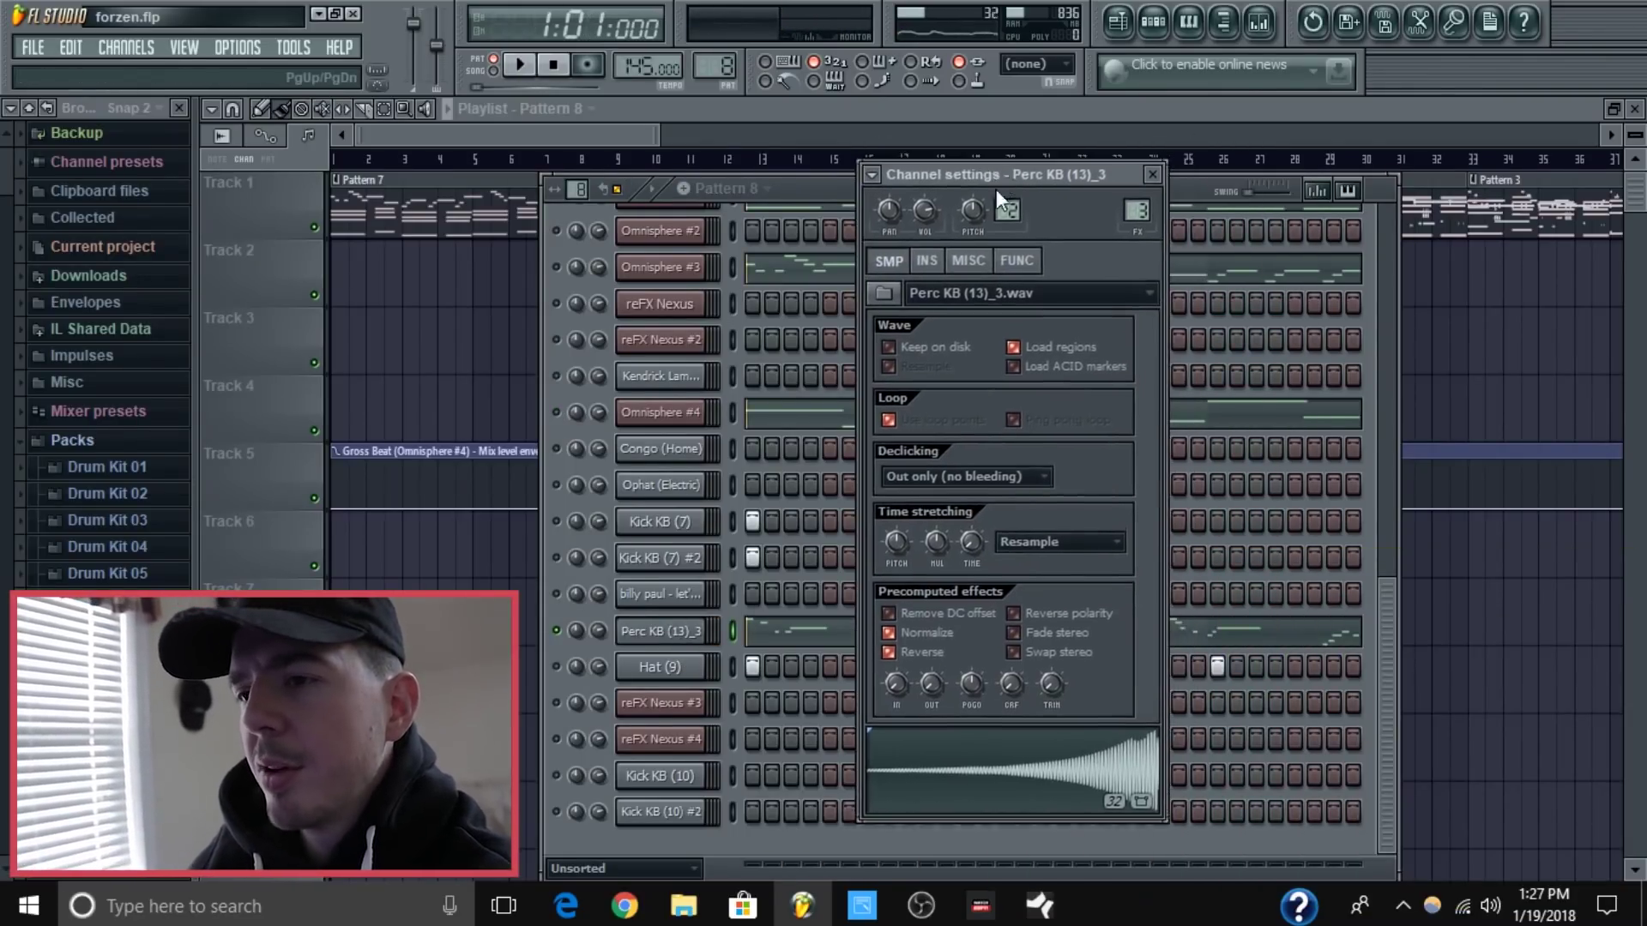
pyautogui.click(799, 633)
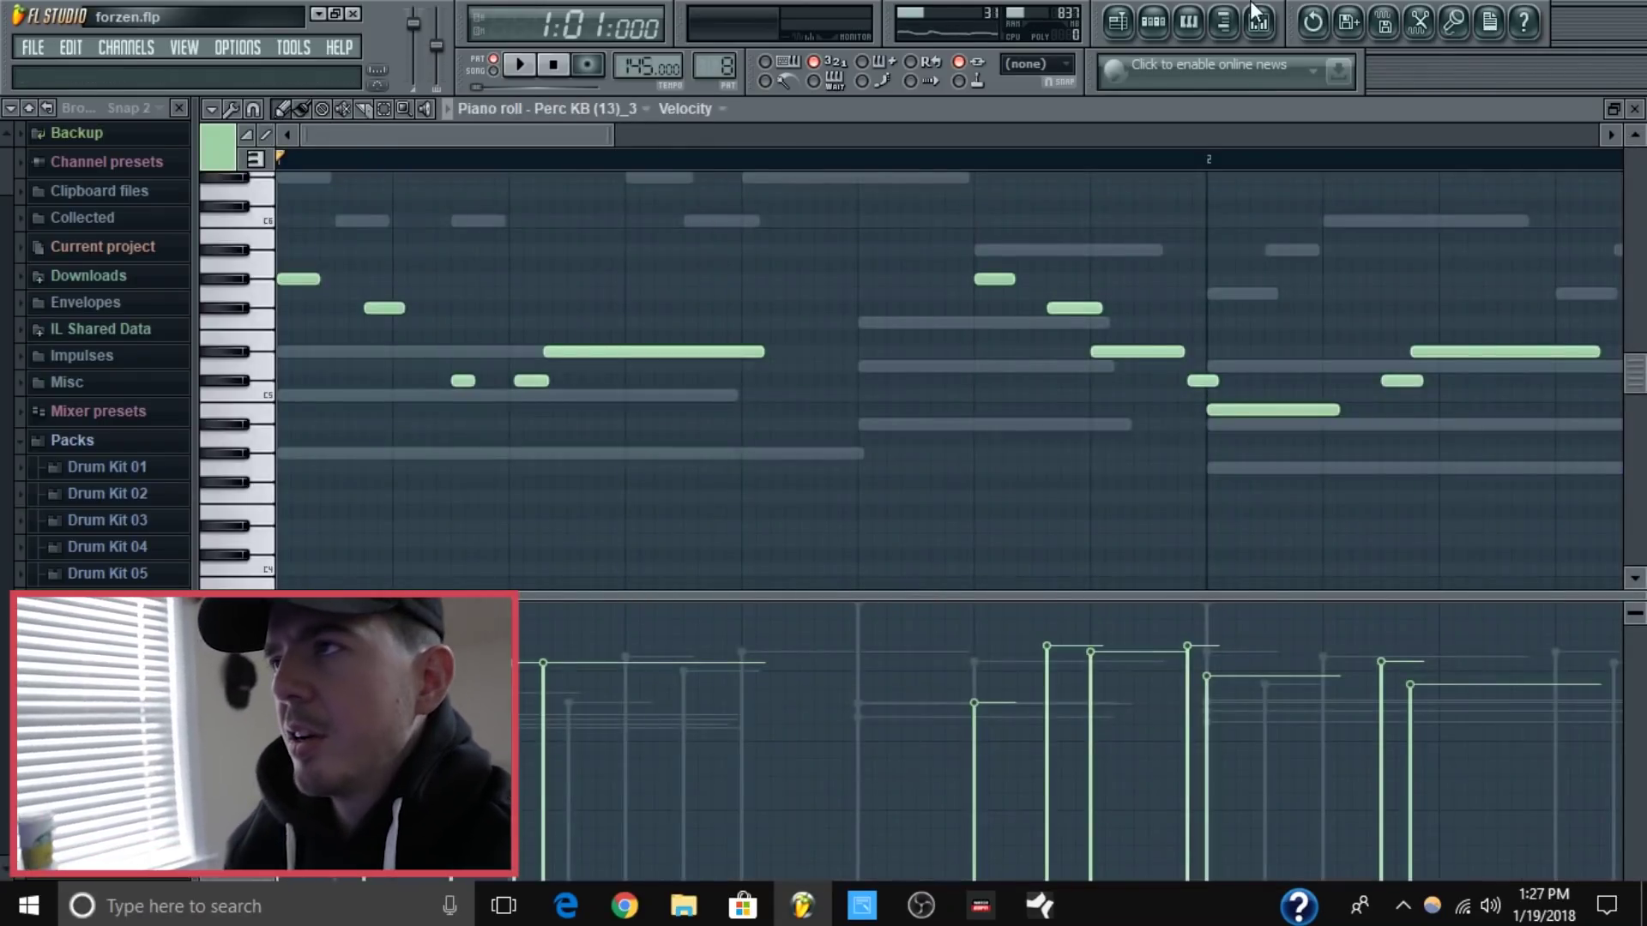
pyautogui.click(1119, 23)
pyautogui.click(1155, 25)
pyautogui.click(652, 633)
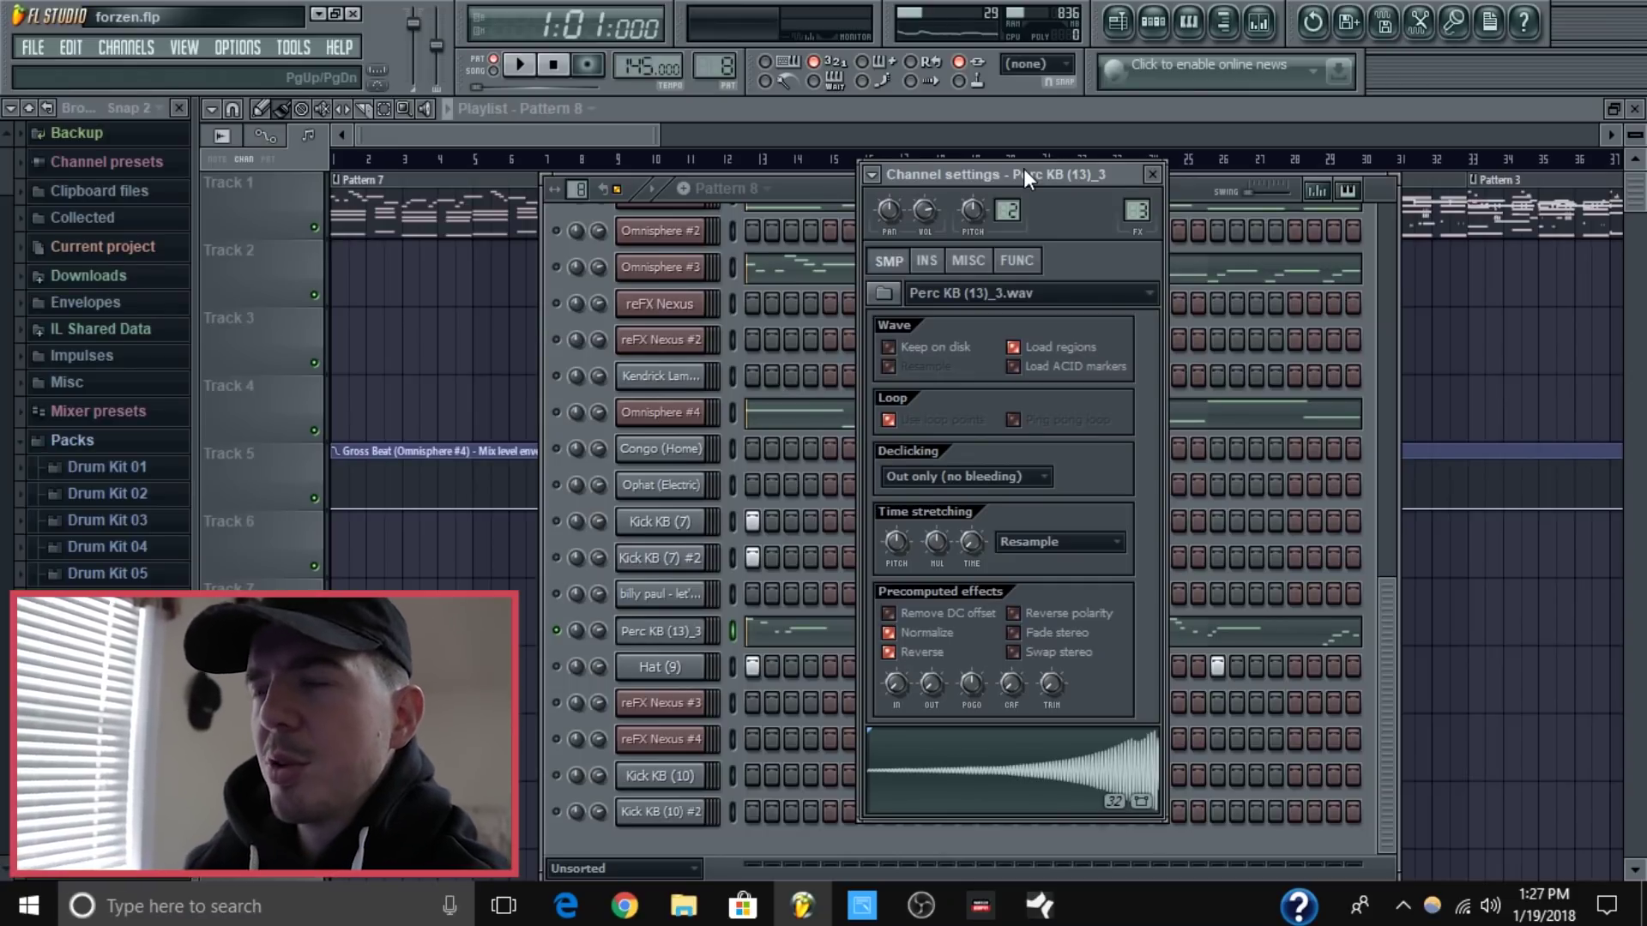
pyautogui.click(1259, 23)
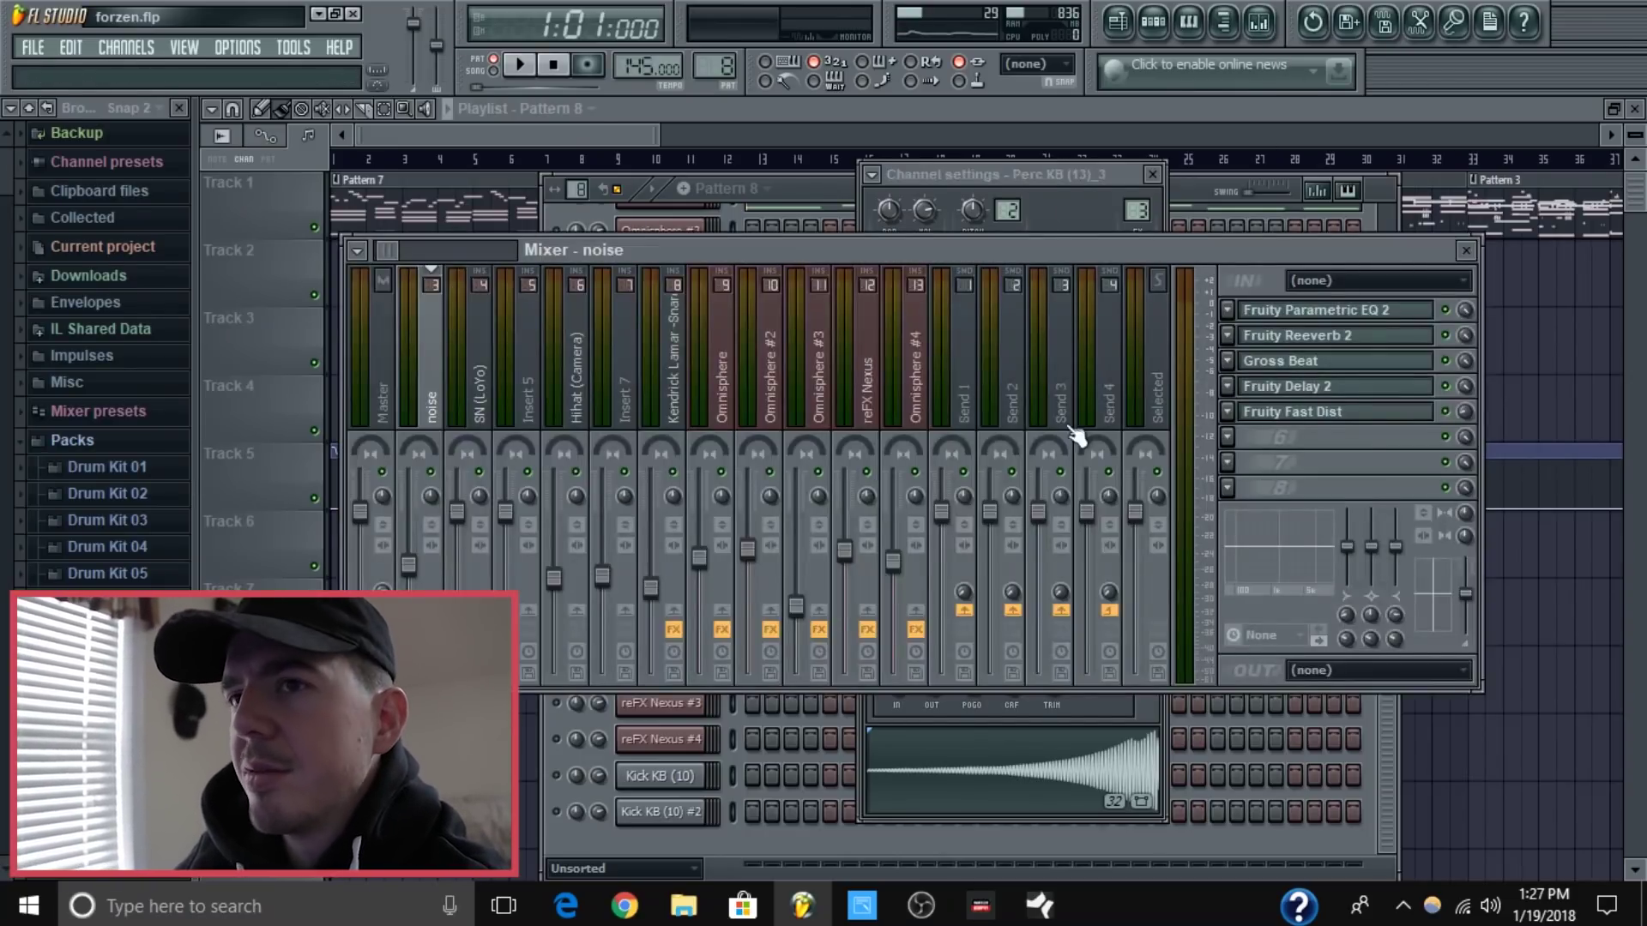
# Turn off Normalize and Reverse for Perc KB (13)_3 with the noise track's effects bypassed, and audition the dry sample.
pyautogui.click(987, 174)
pyautogui.click(925, 652)
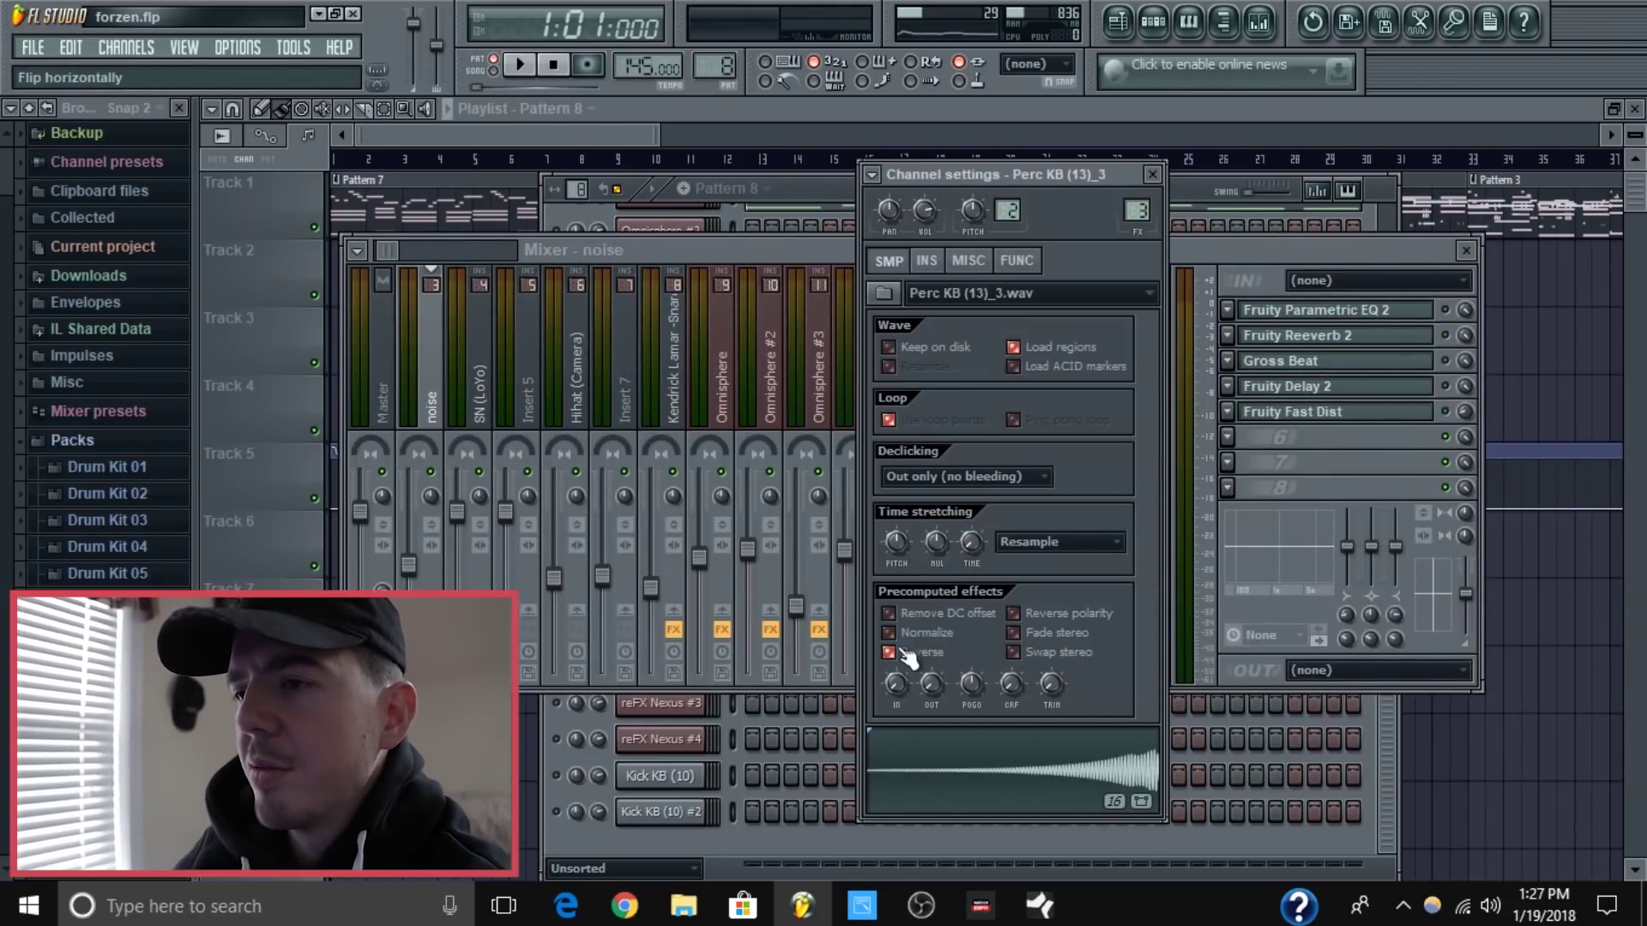
pyautogui.click(902, 652)
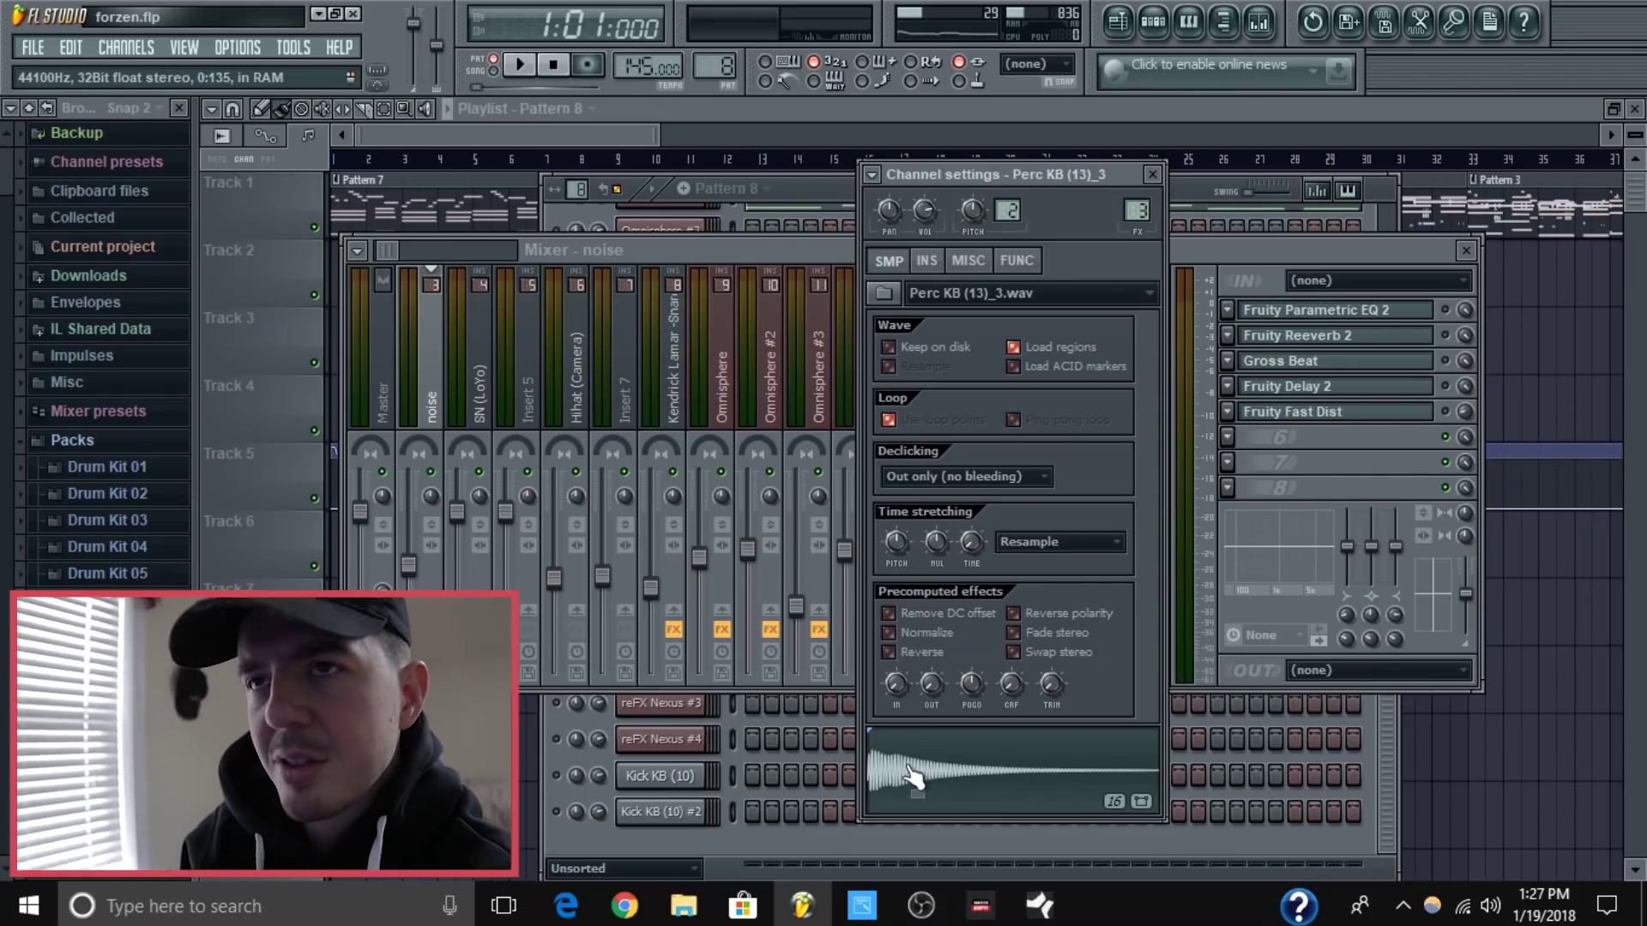
pyautogui.press('XF86AudioRaiseVolume')
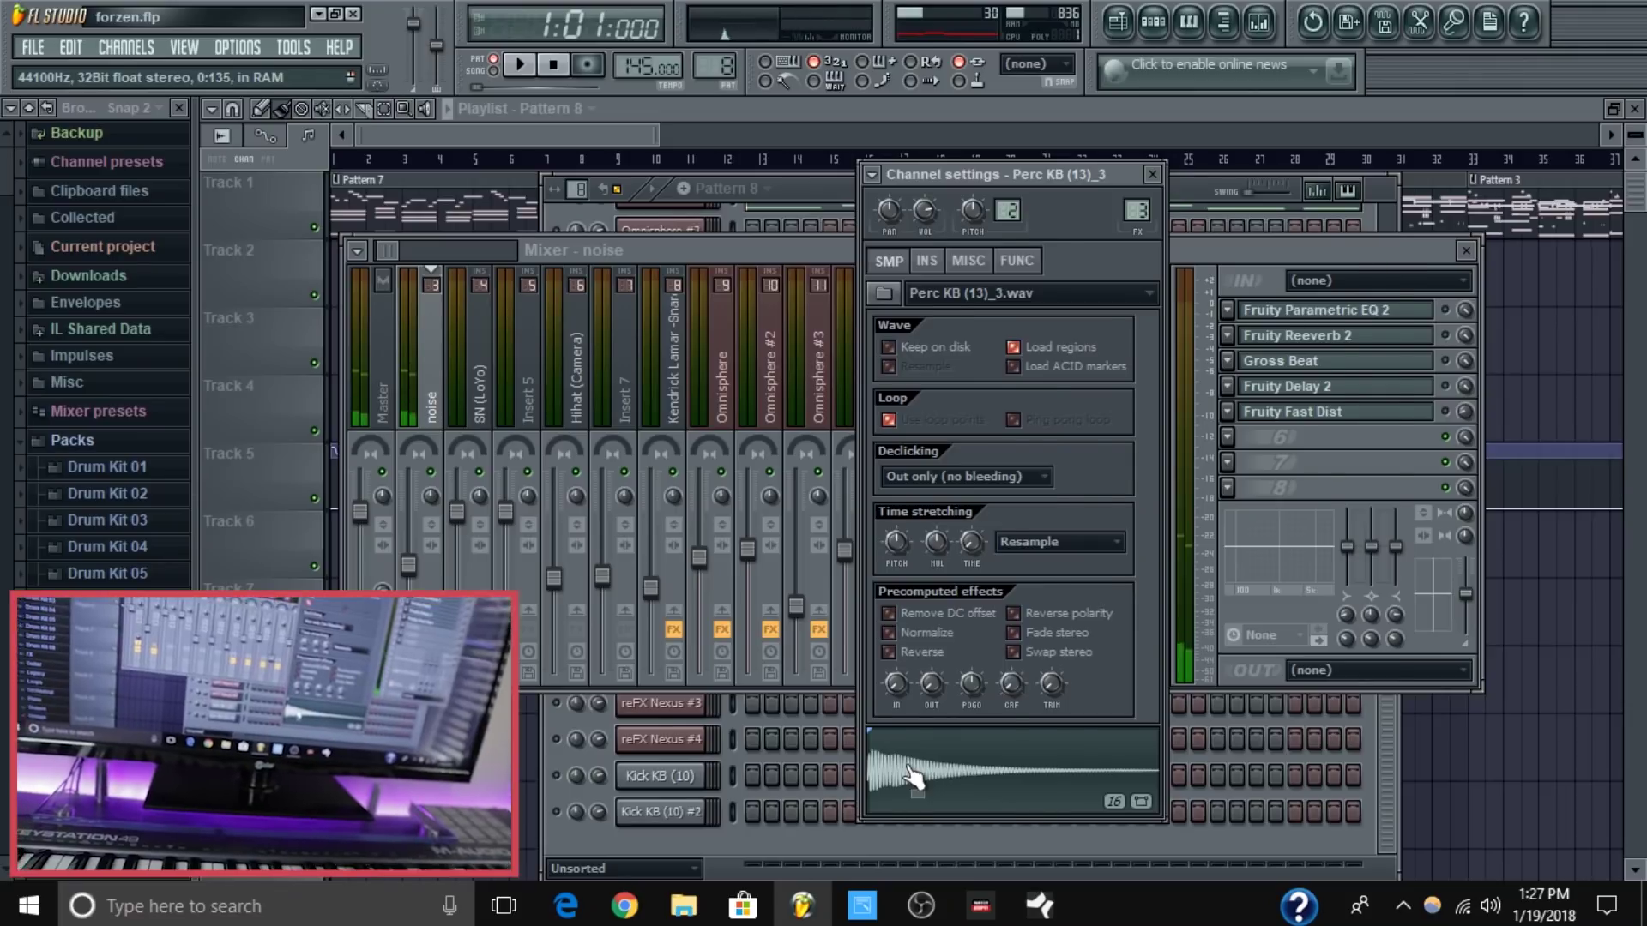
pyautogui.press('F6')
pyautogui.press('space')
pyautogui.press('space')
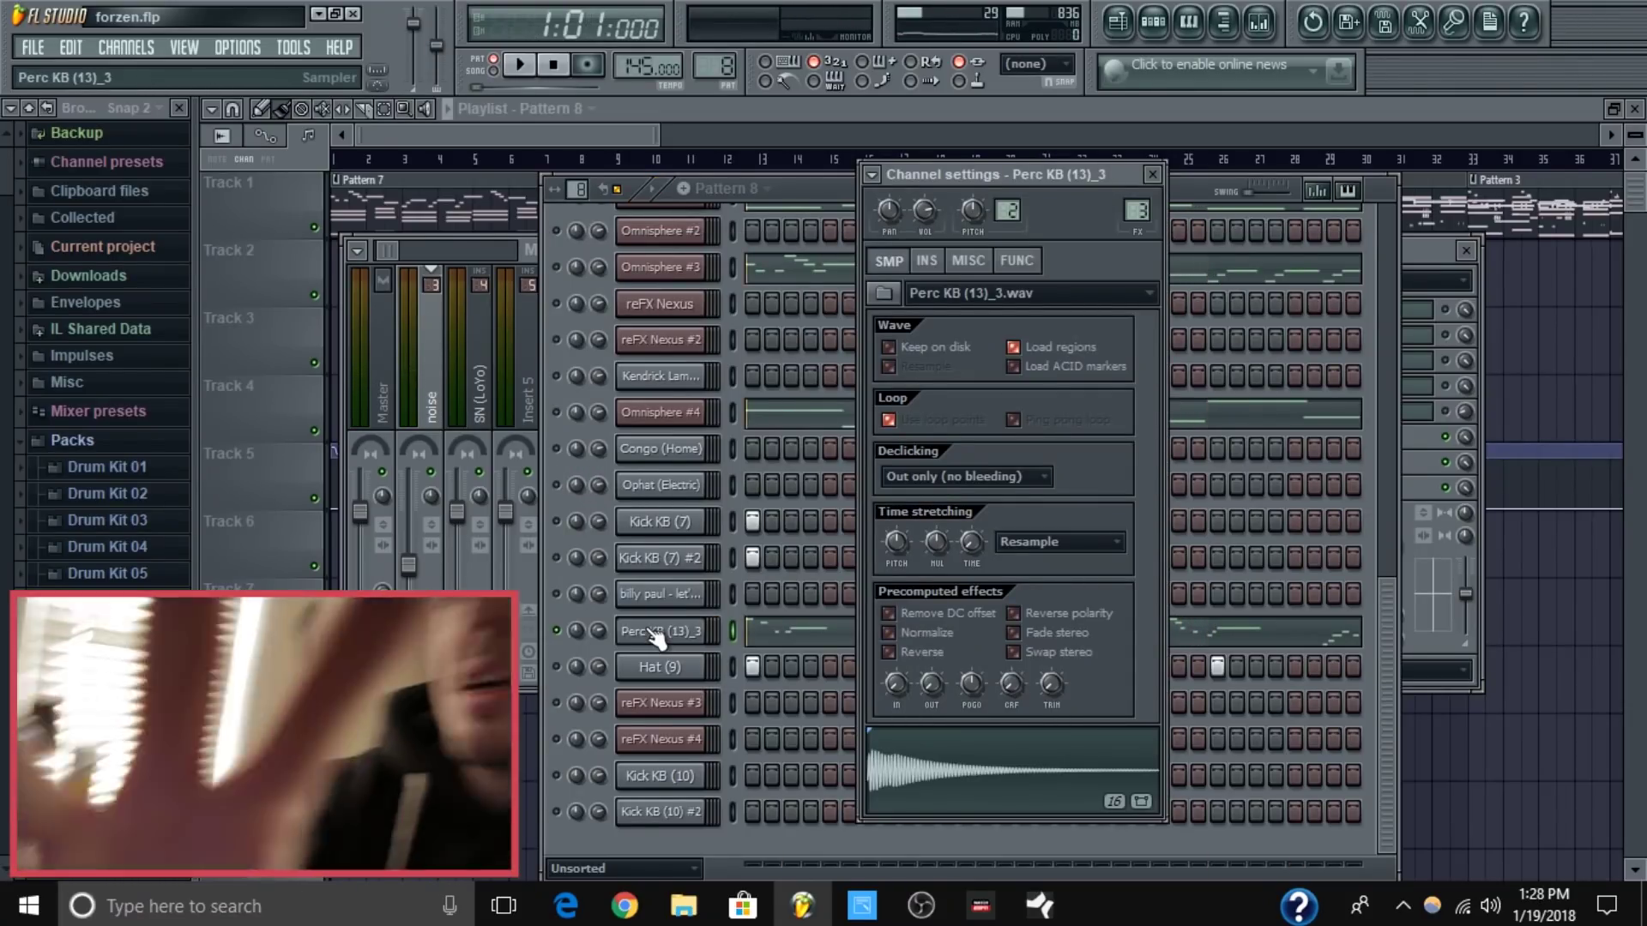
# Turn on Reverse and Normalize in the Perc KB (13)_3 channel settings.
pyautogui.click(702, 622)
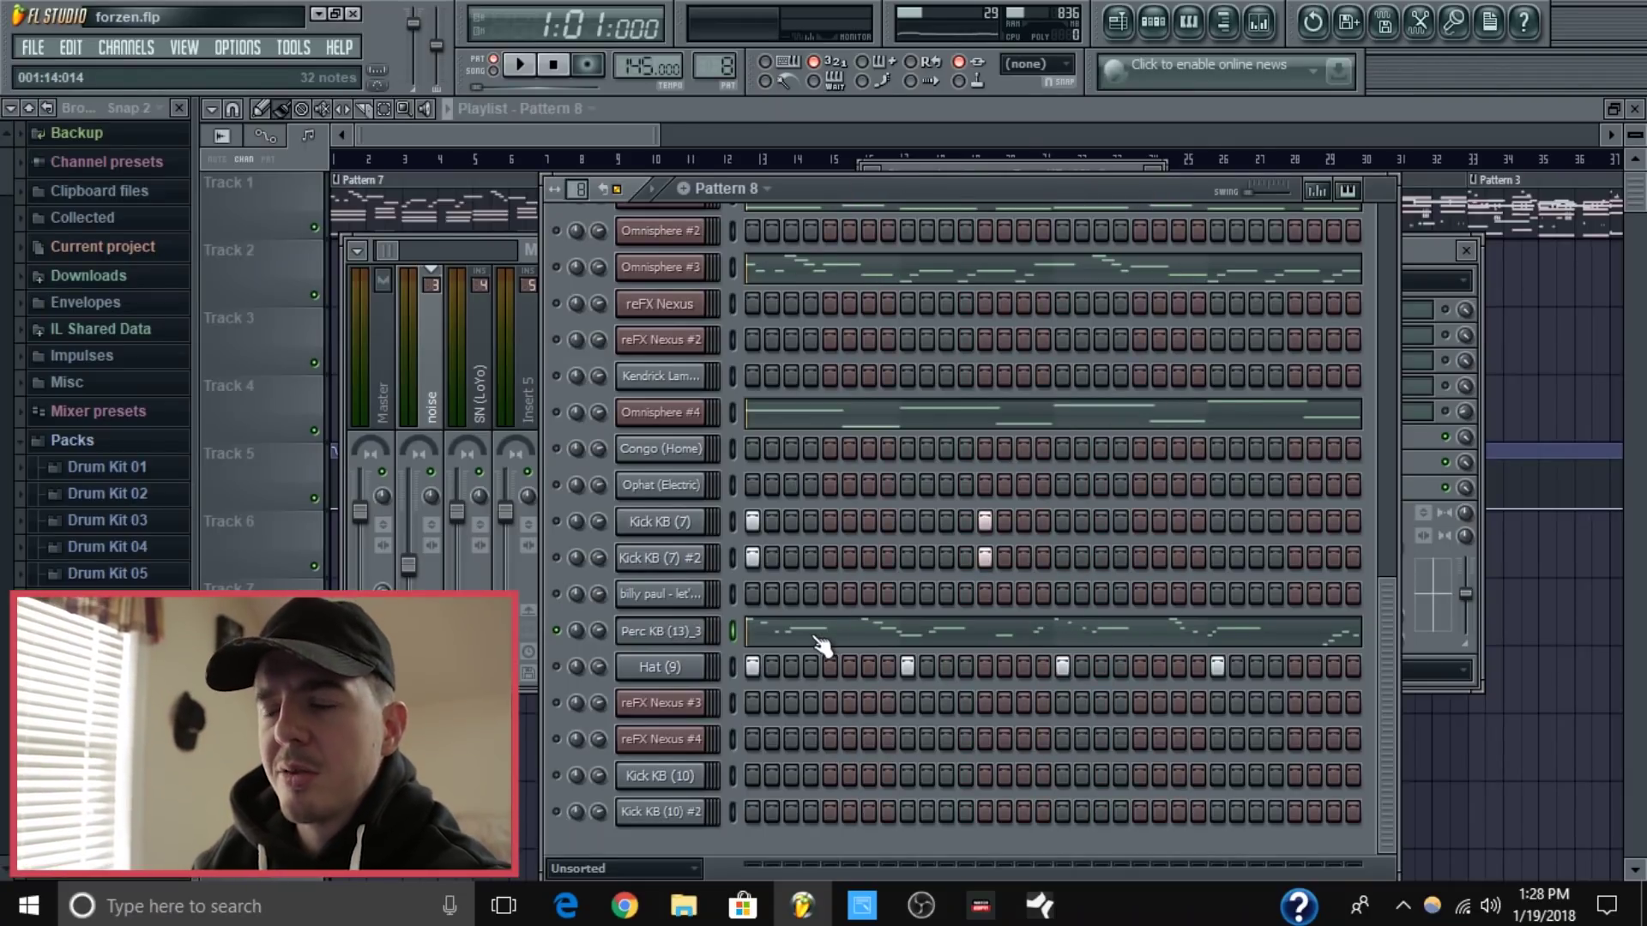
pyautogui.click(822, 643)
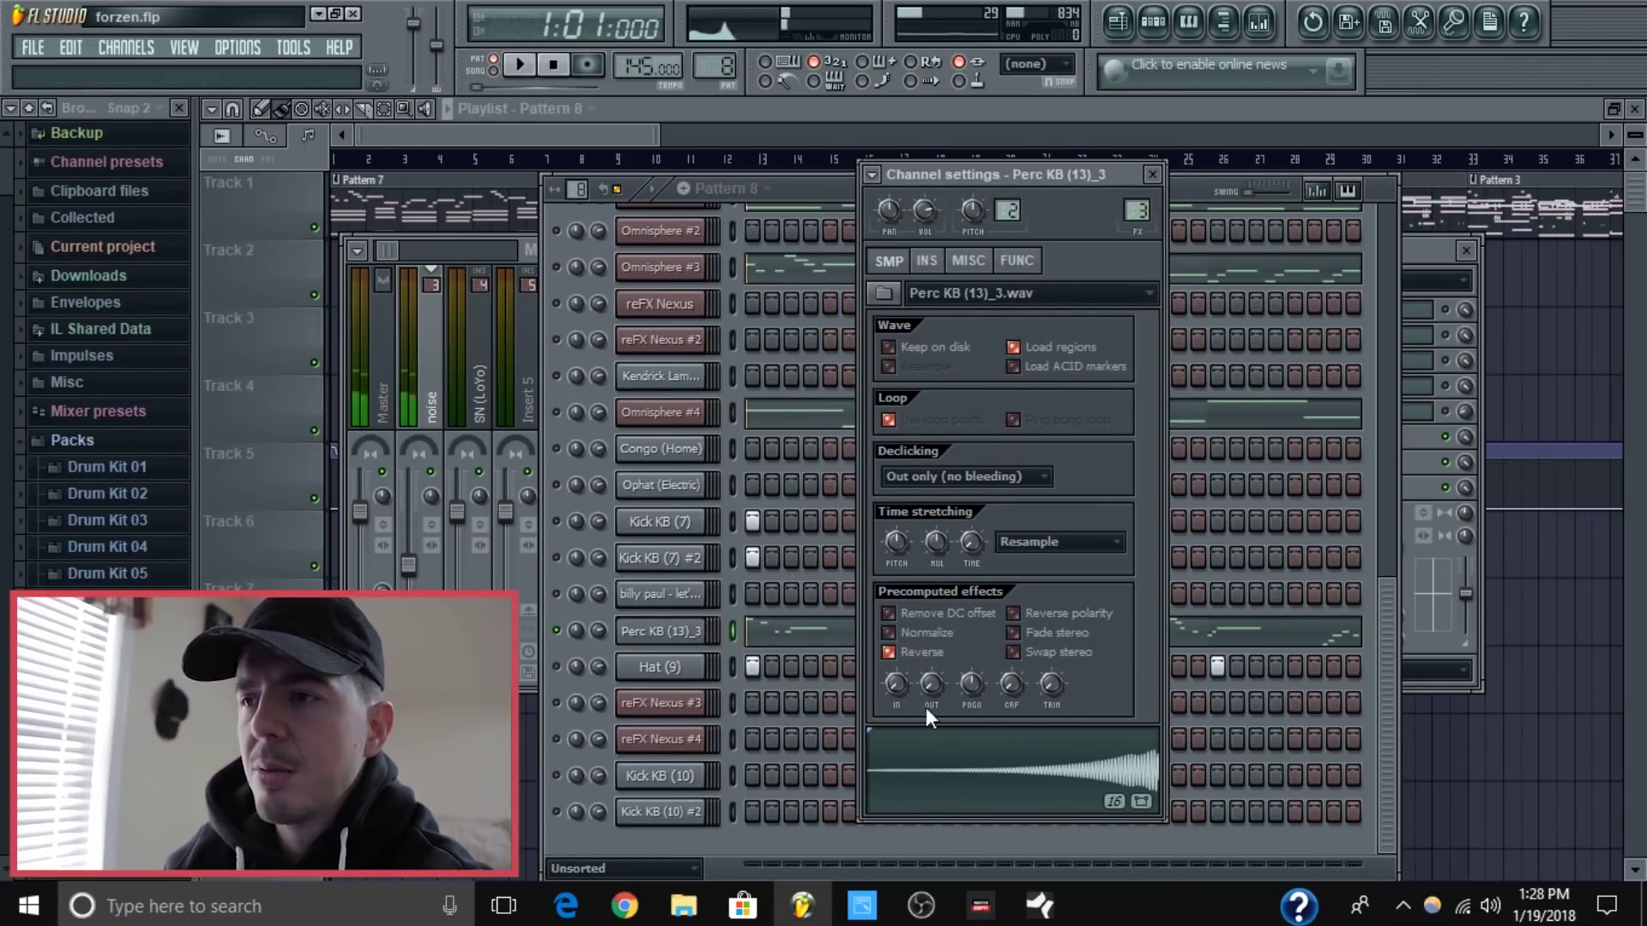
pyautogui.click(918, 637)
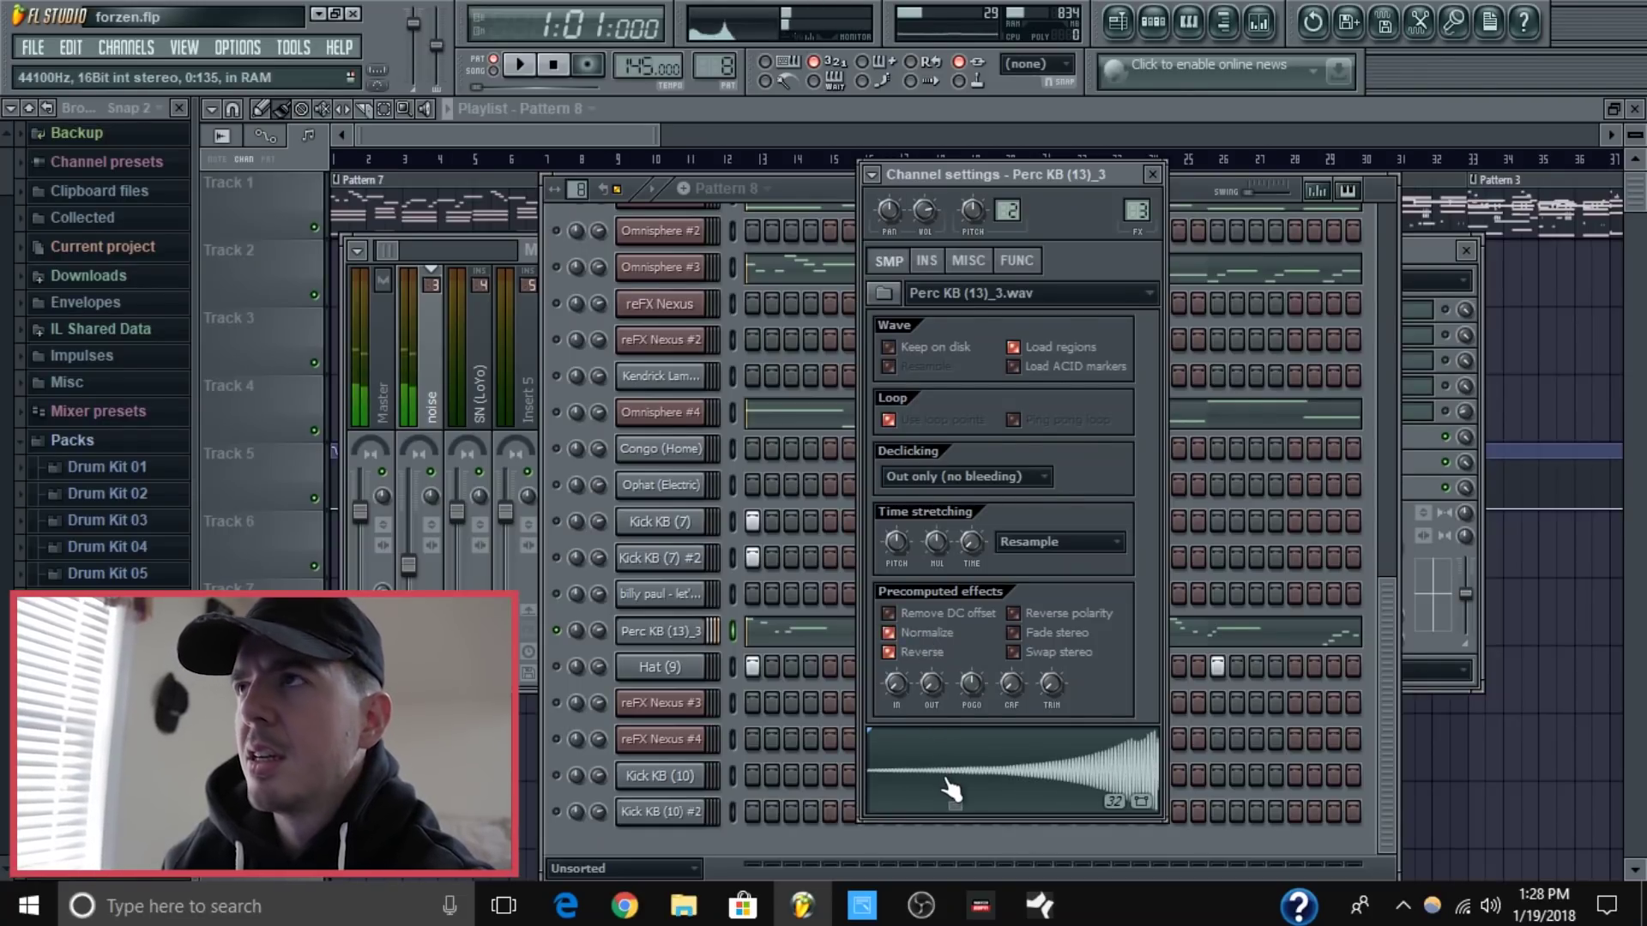
# Enable Fruity Parametric EQ 2 on the noise mixer track and view its curve while auditioning the sound.
pyautogui.press('F9')
pyautogui.click(1415, 312)
pyautogui.click(1424, 314)
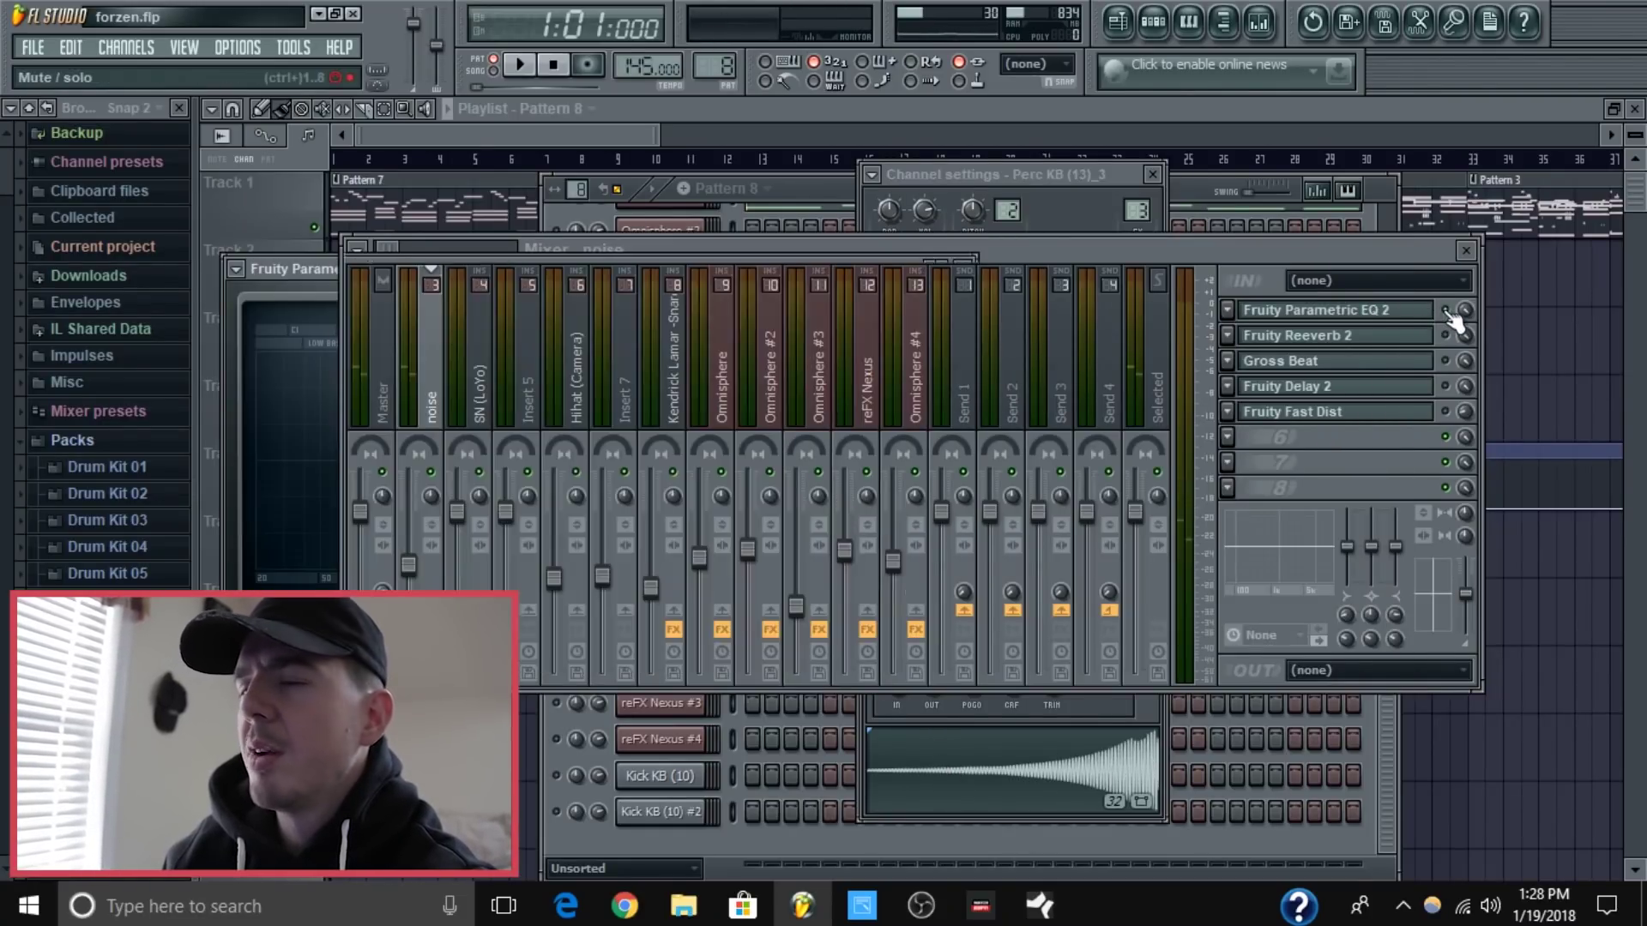
pyautogui.click(1307, 316)
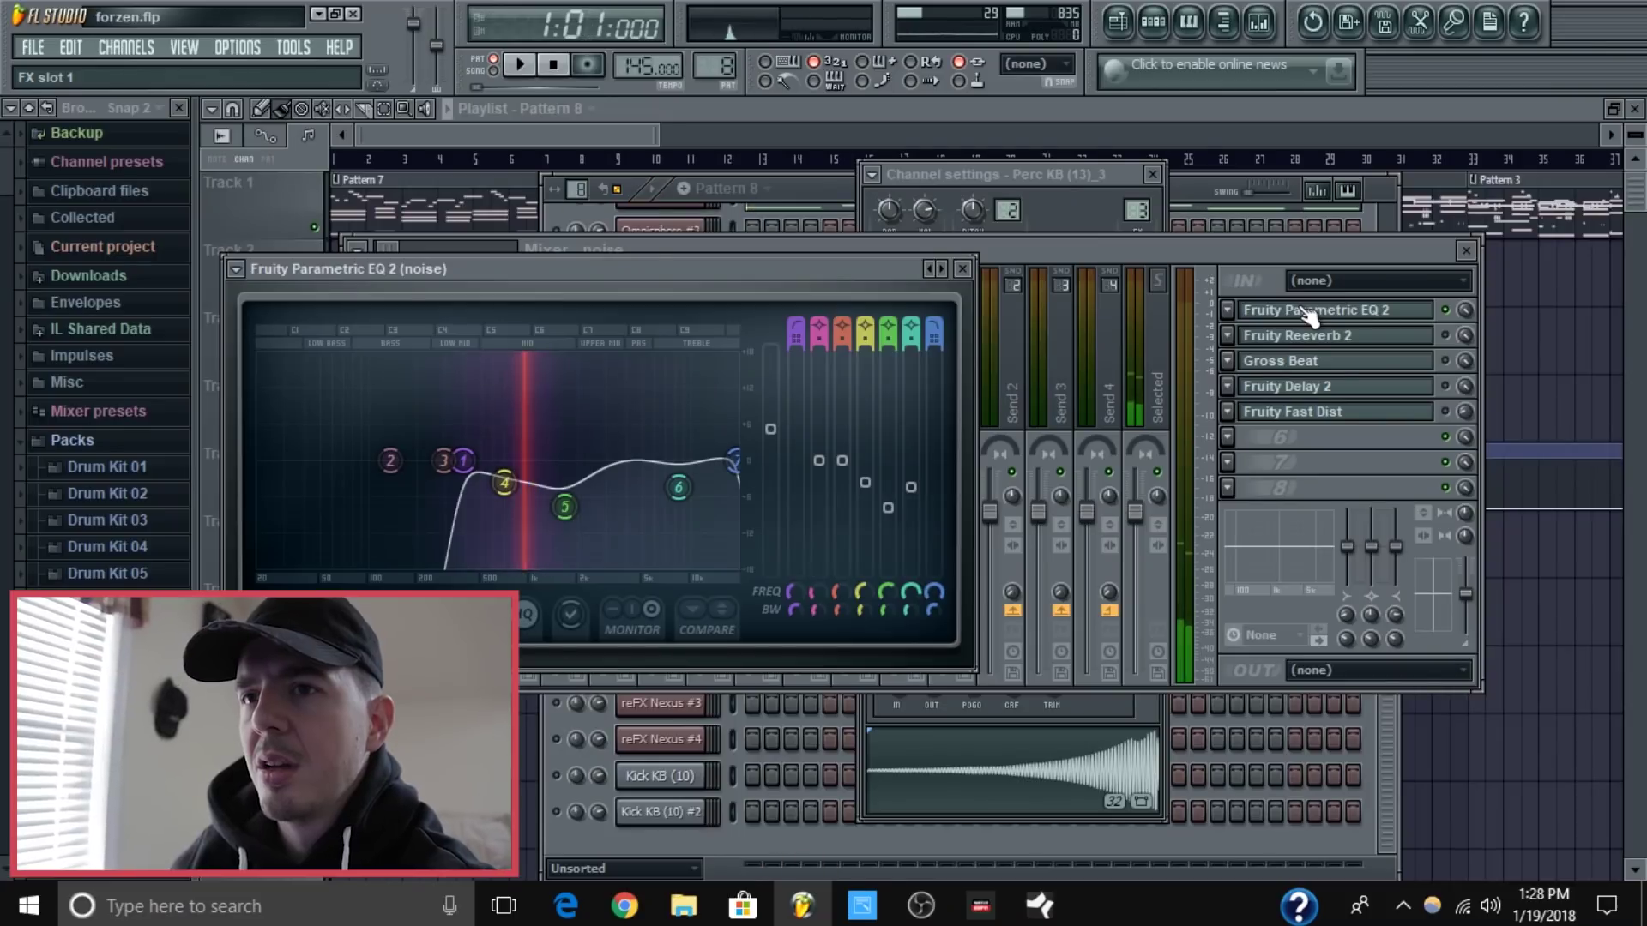
pyautogui.press('space')
# Enable Fruity Reeverb 2 on the noise mixer track and audition the reversed sample with it.
pyautogui.click(1445, 335)
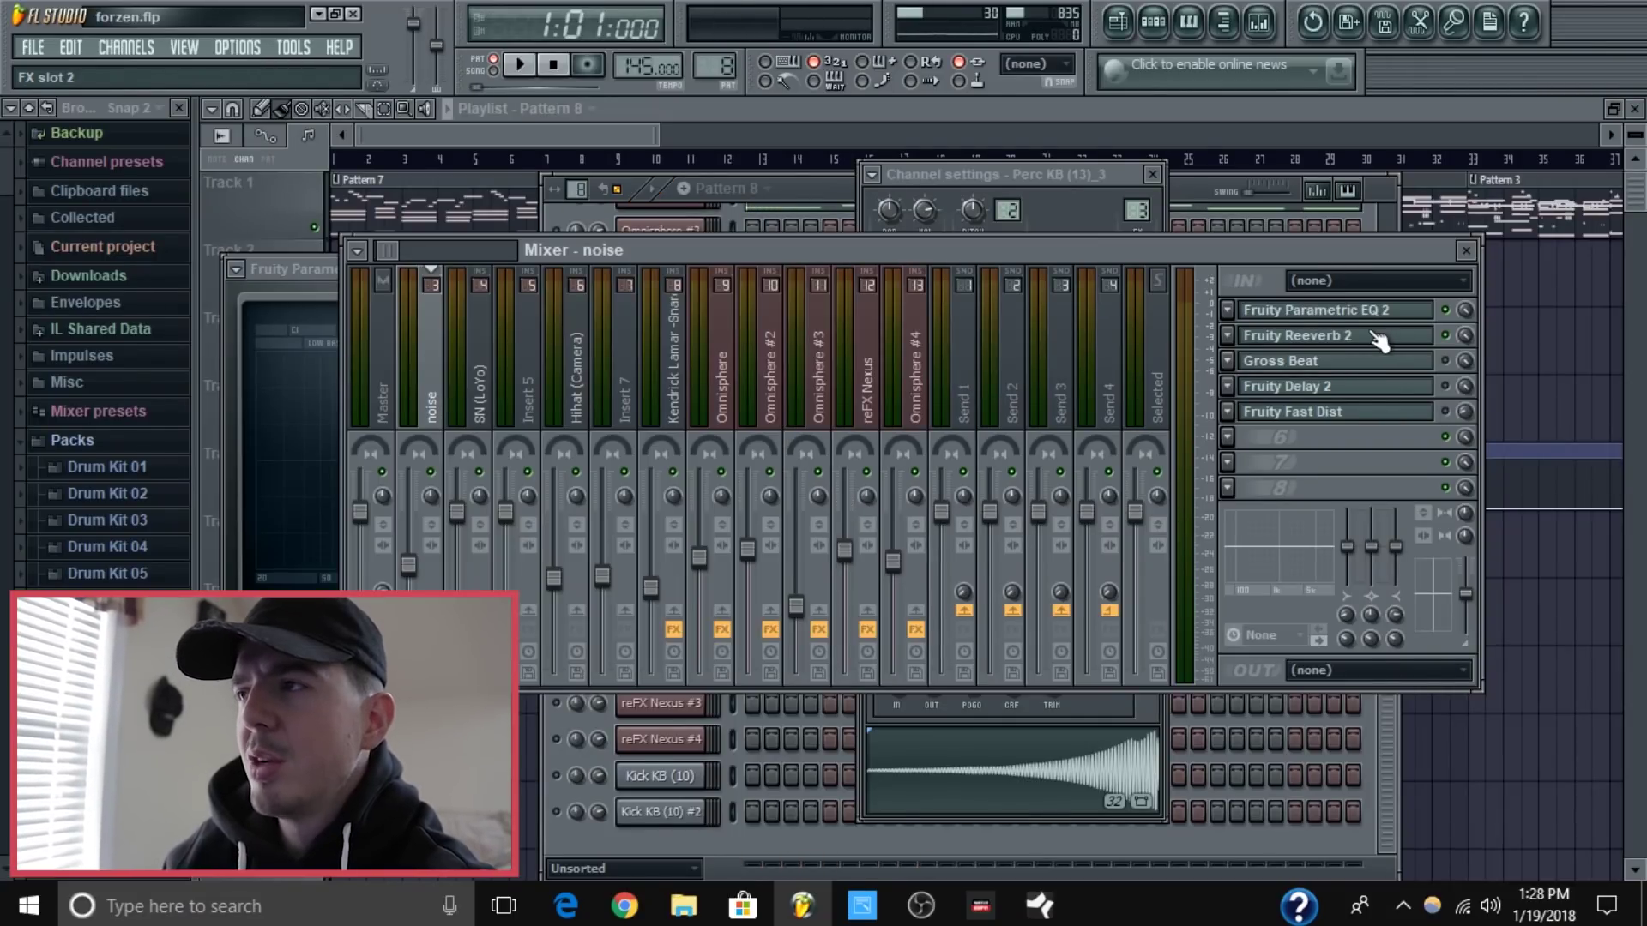
pyautogui.click(1015, 789)
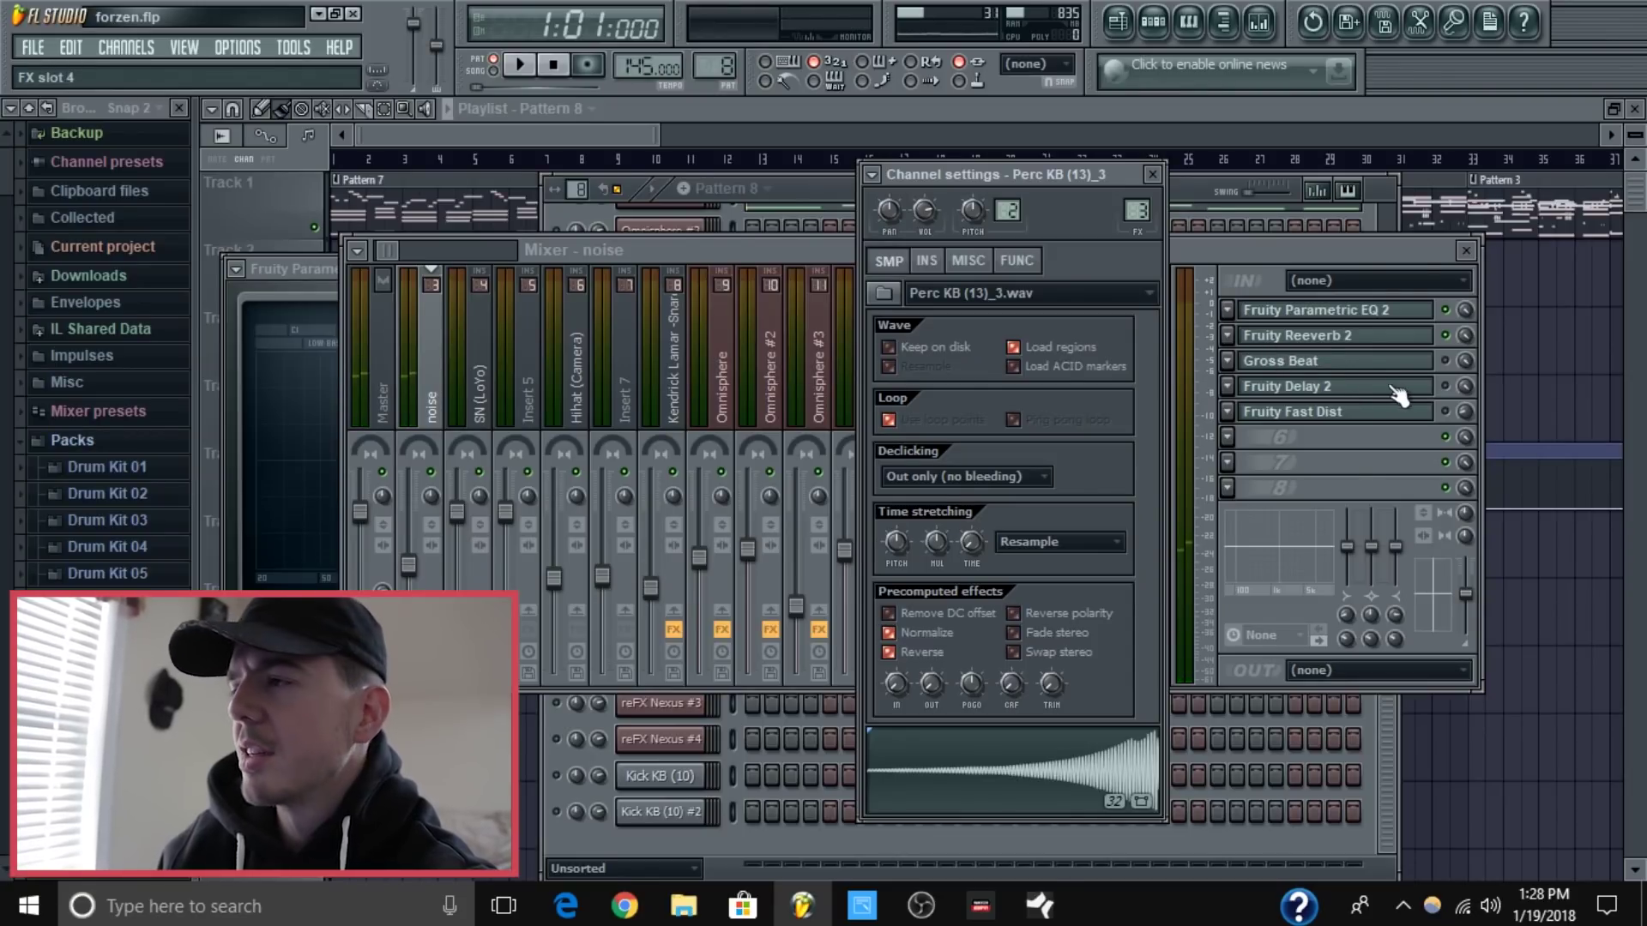
pyautogui.press('space')
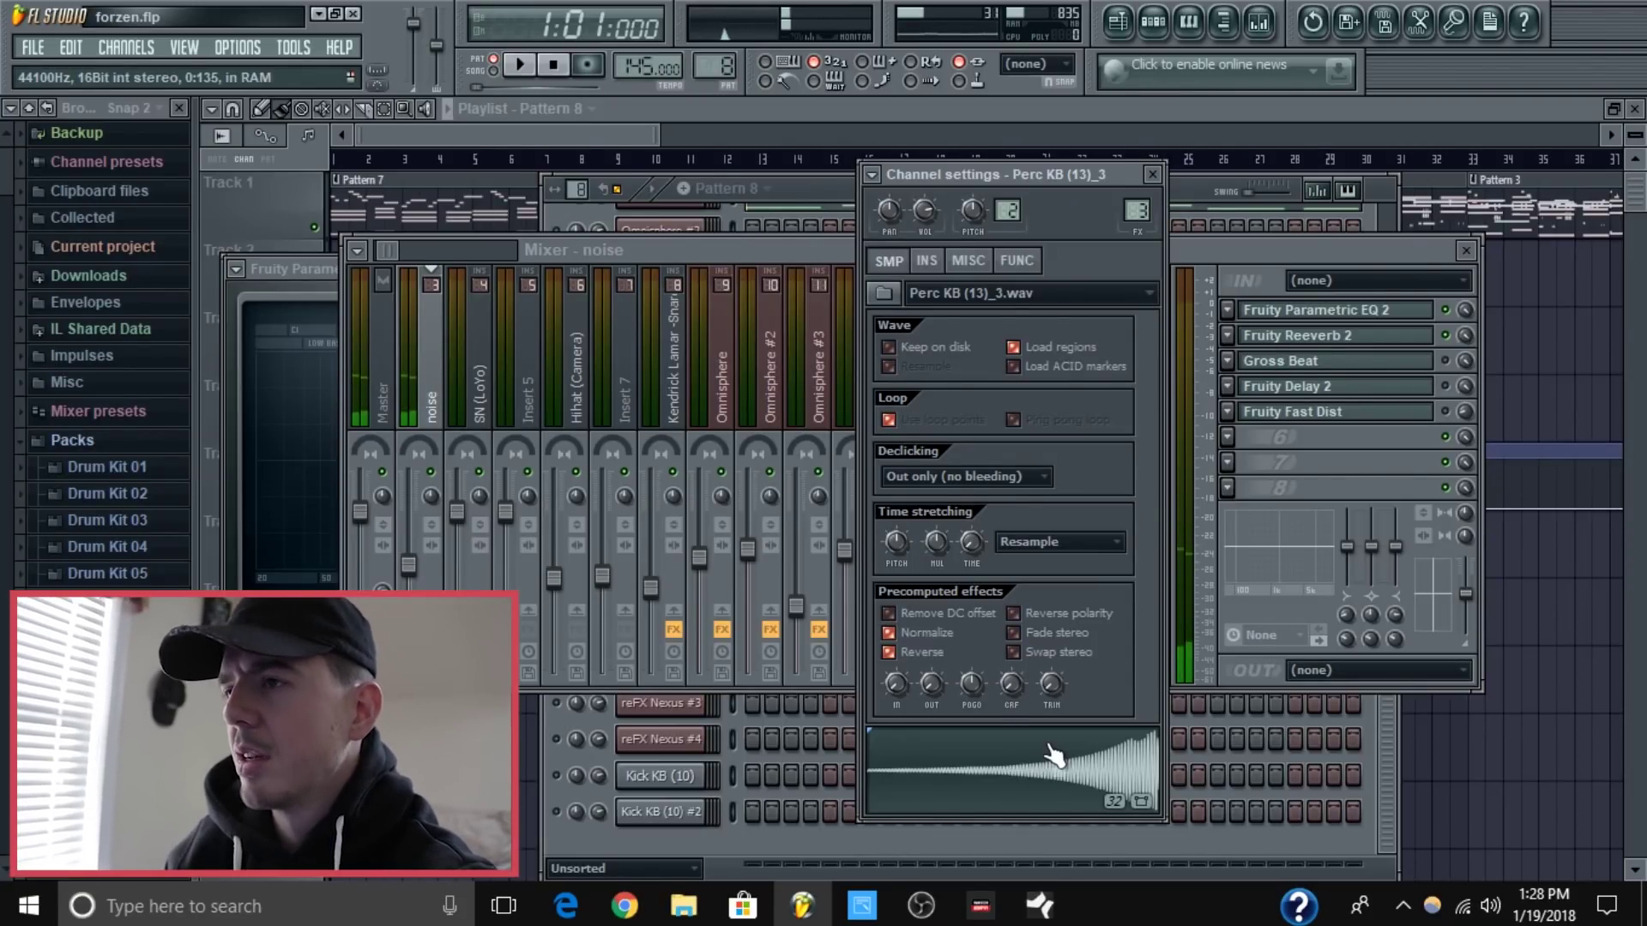
pyautogui.press('space')
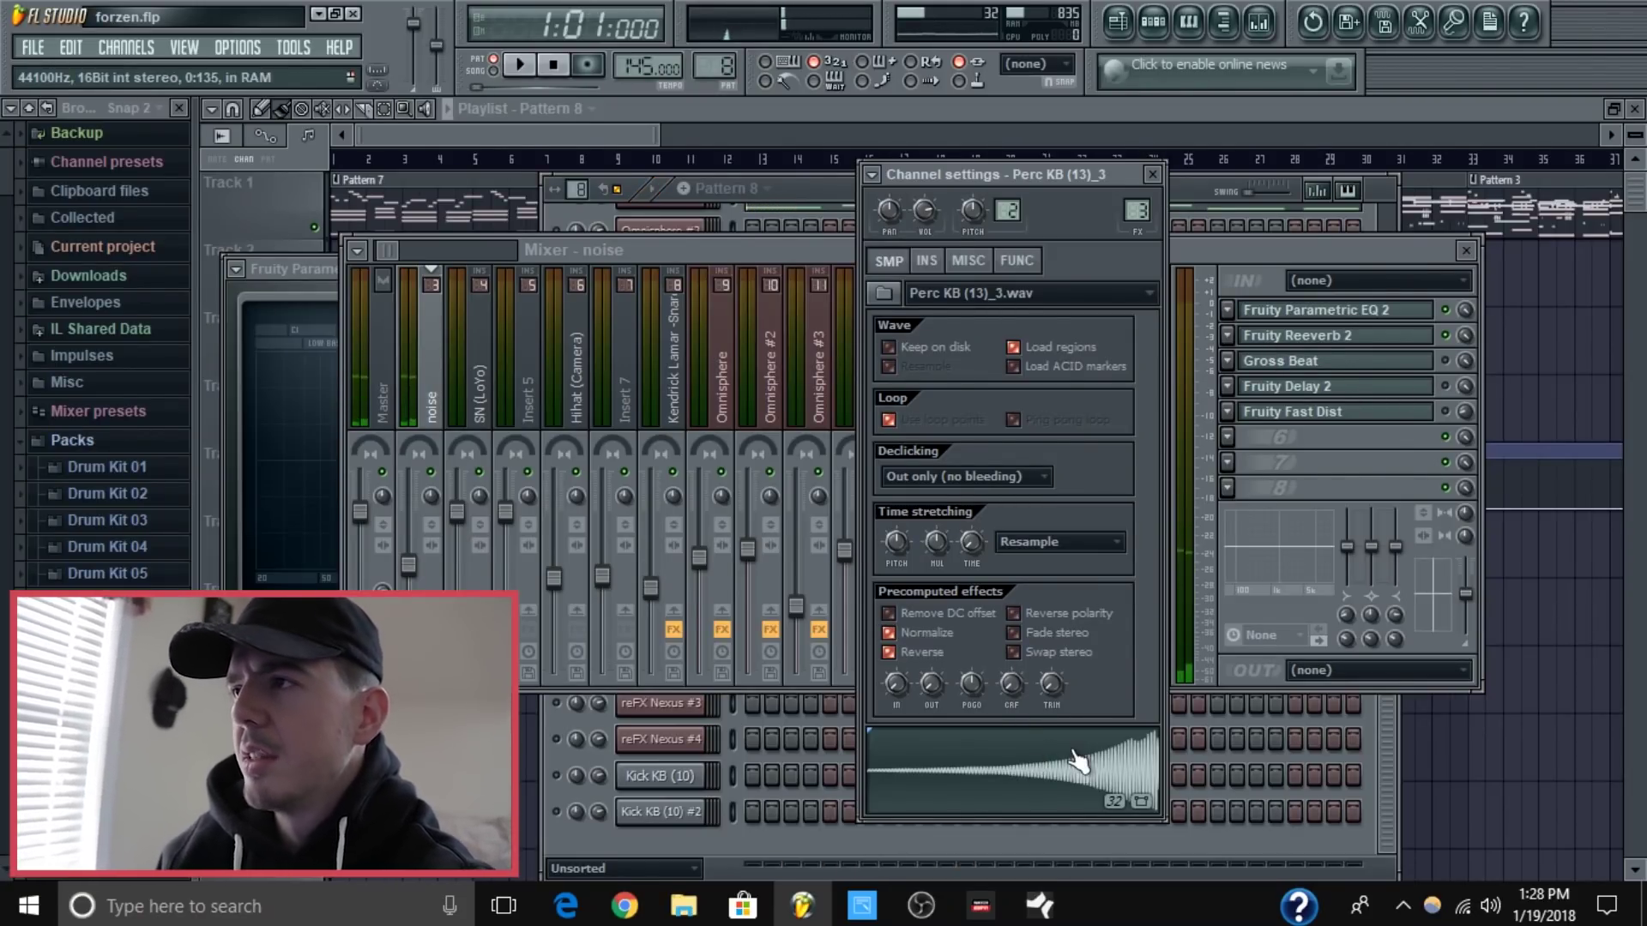
# Enable Fruity Delay 2 on the noise mixer track and play Pattern 8 to hear the effect.
pyautogui.click(1458, 396)
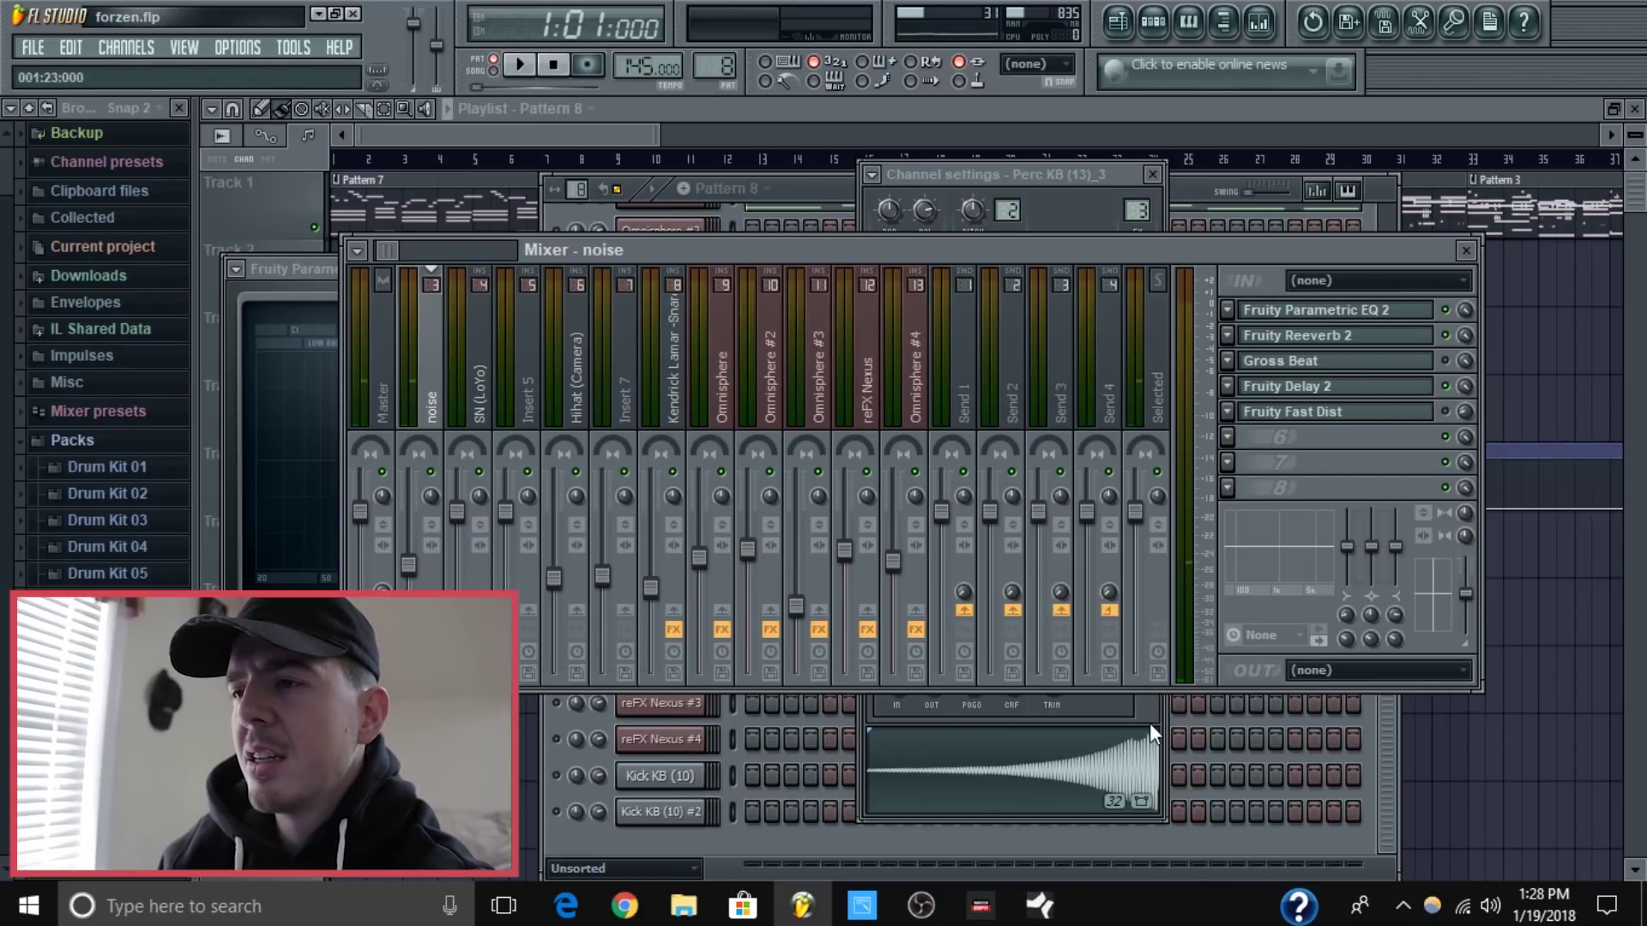
pyautogui.click(1049, 177)
pyautogui.press('space')
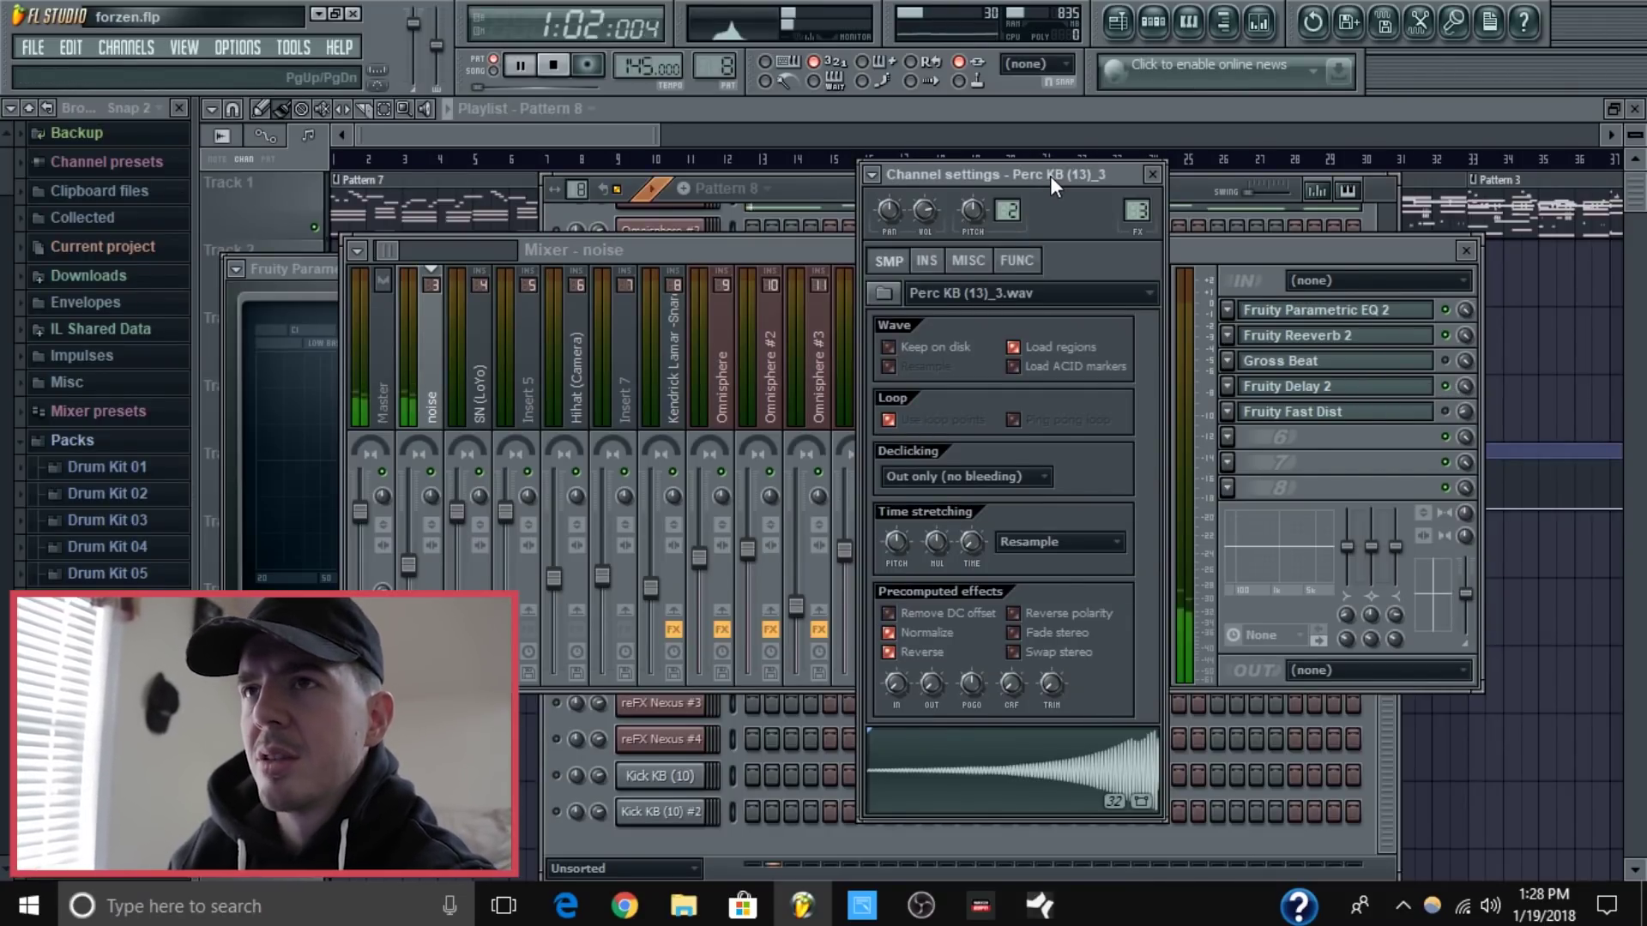
pyautogui.press('space')
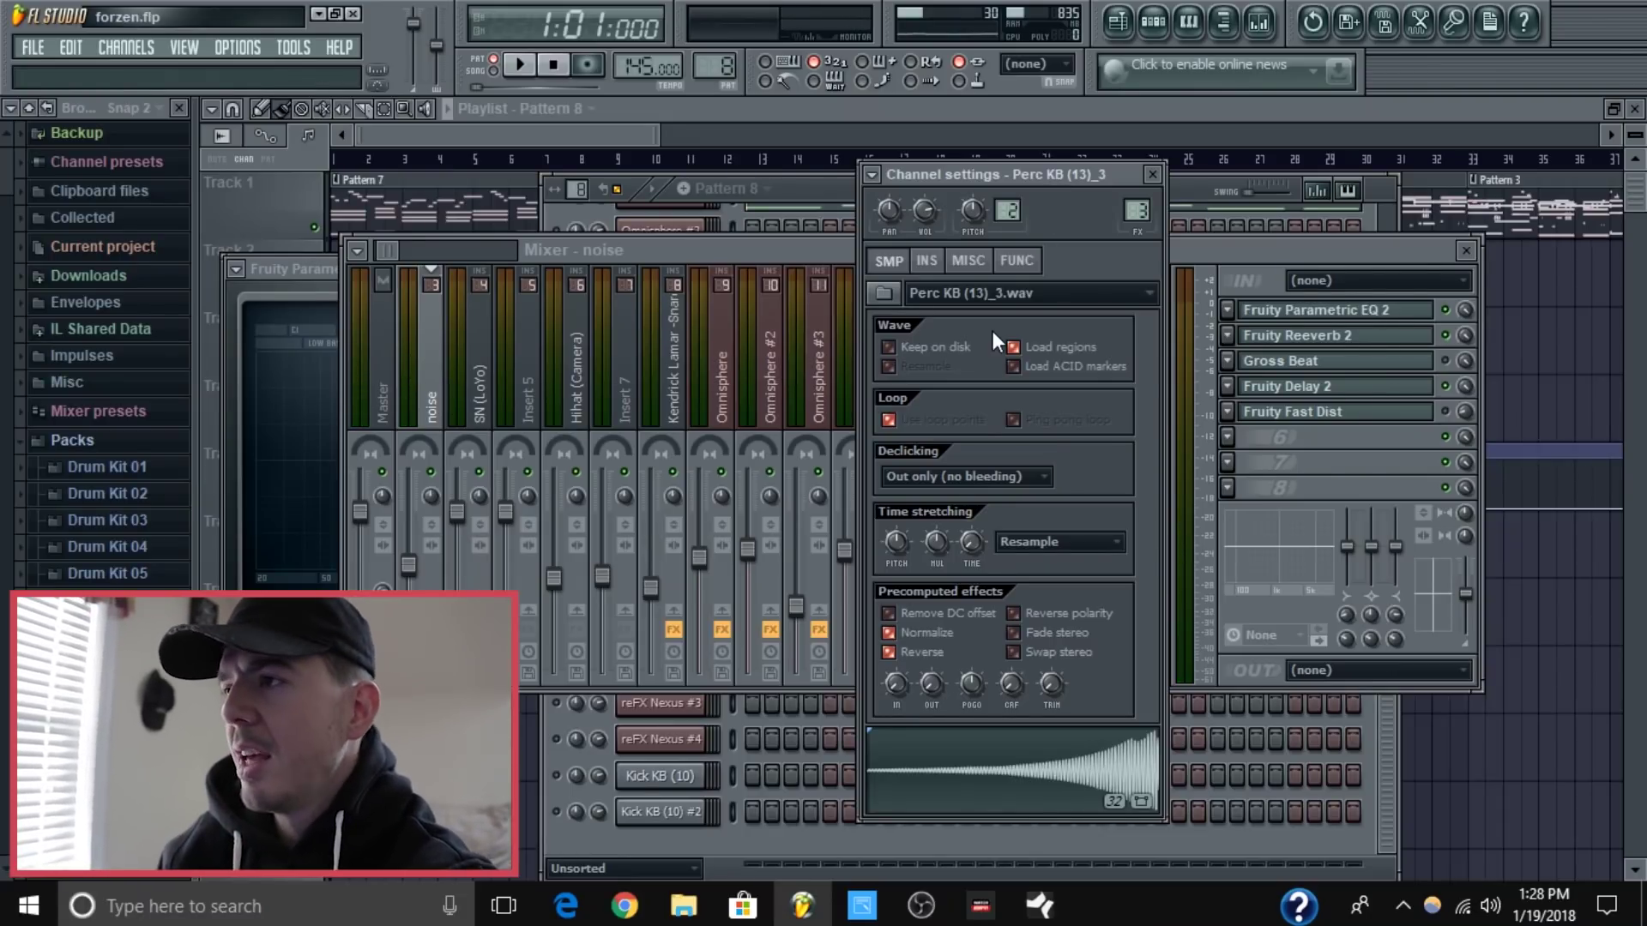
# Enable Fruity Fast Dist on the noise mixer track, look at its settings and audition the sample.
pyautogui.click(1445, 414)
pyautogui.click(1411, 416)
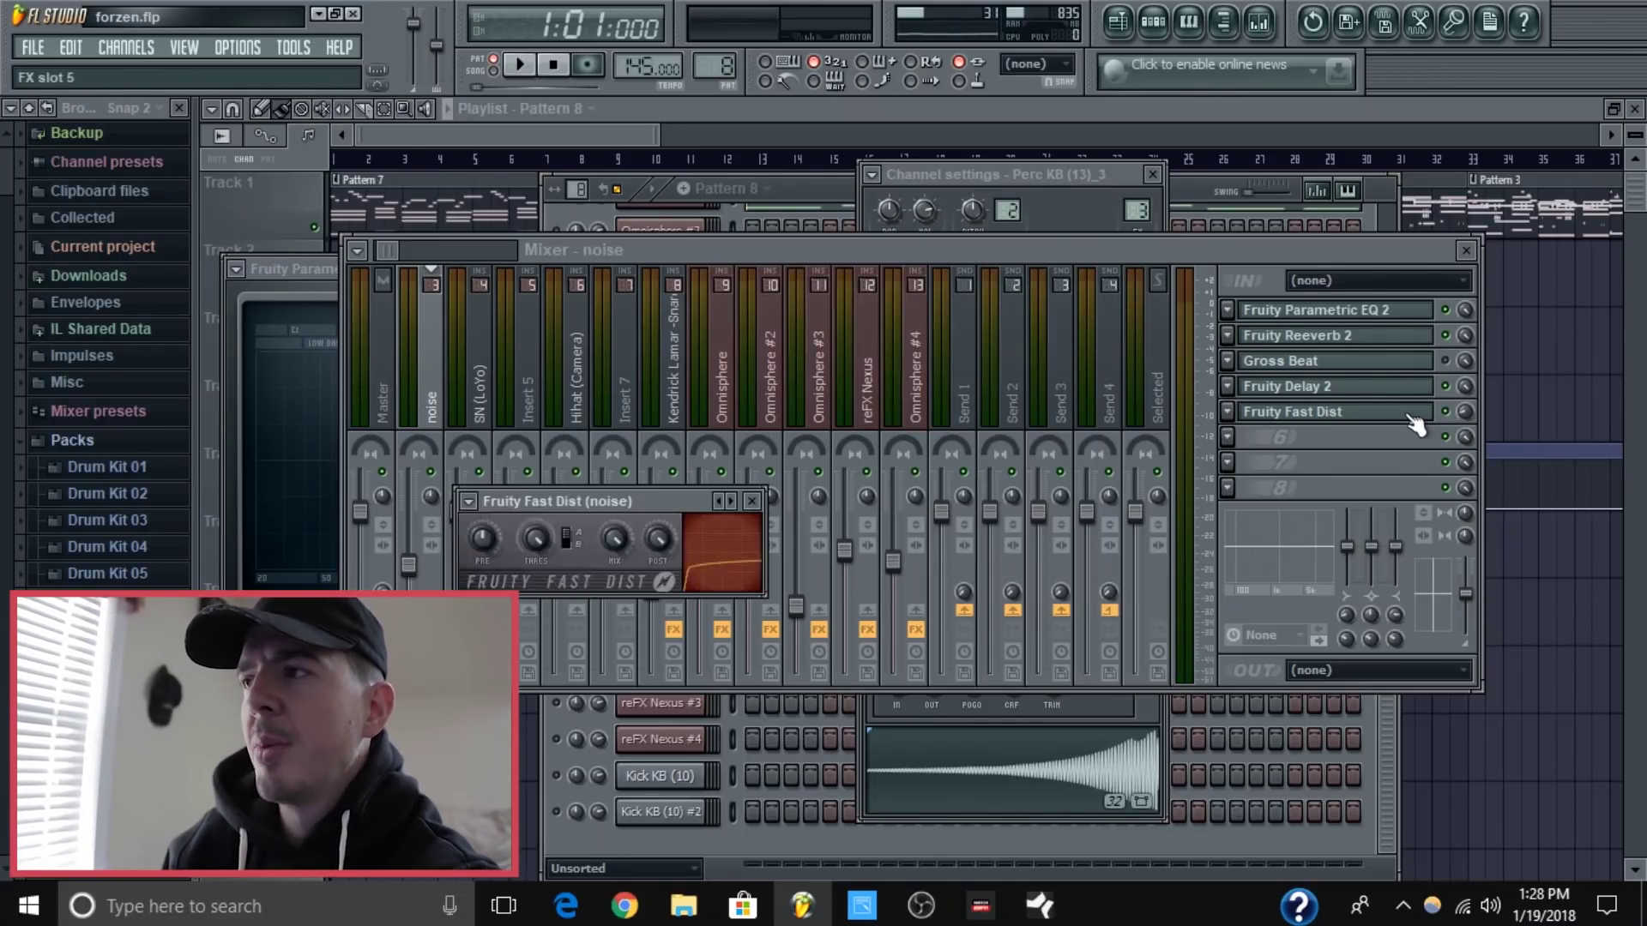
pyautogui.click(1411, 416)
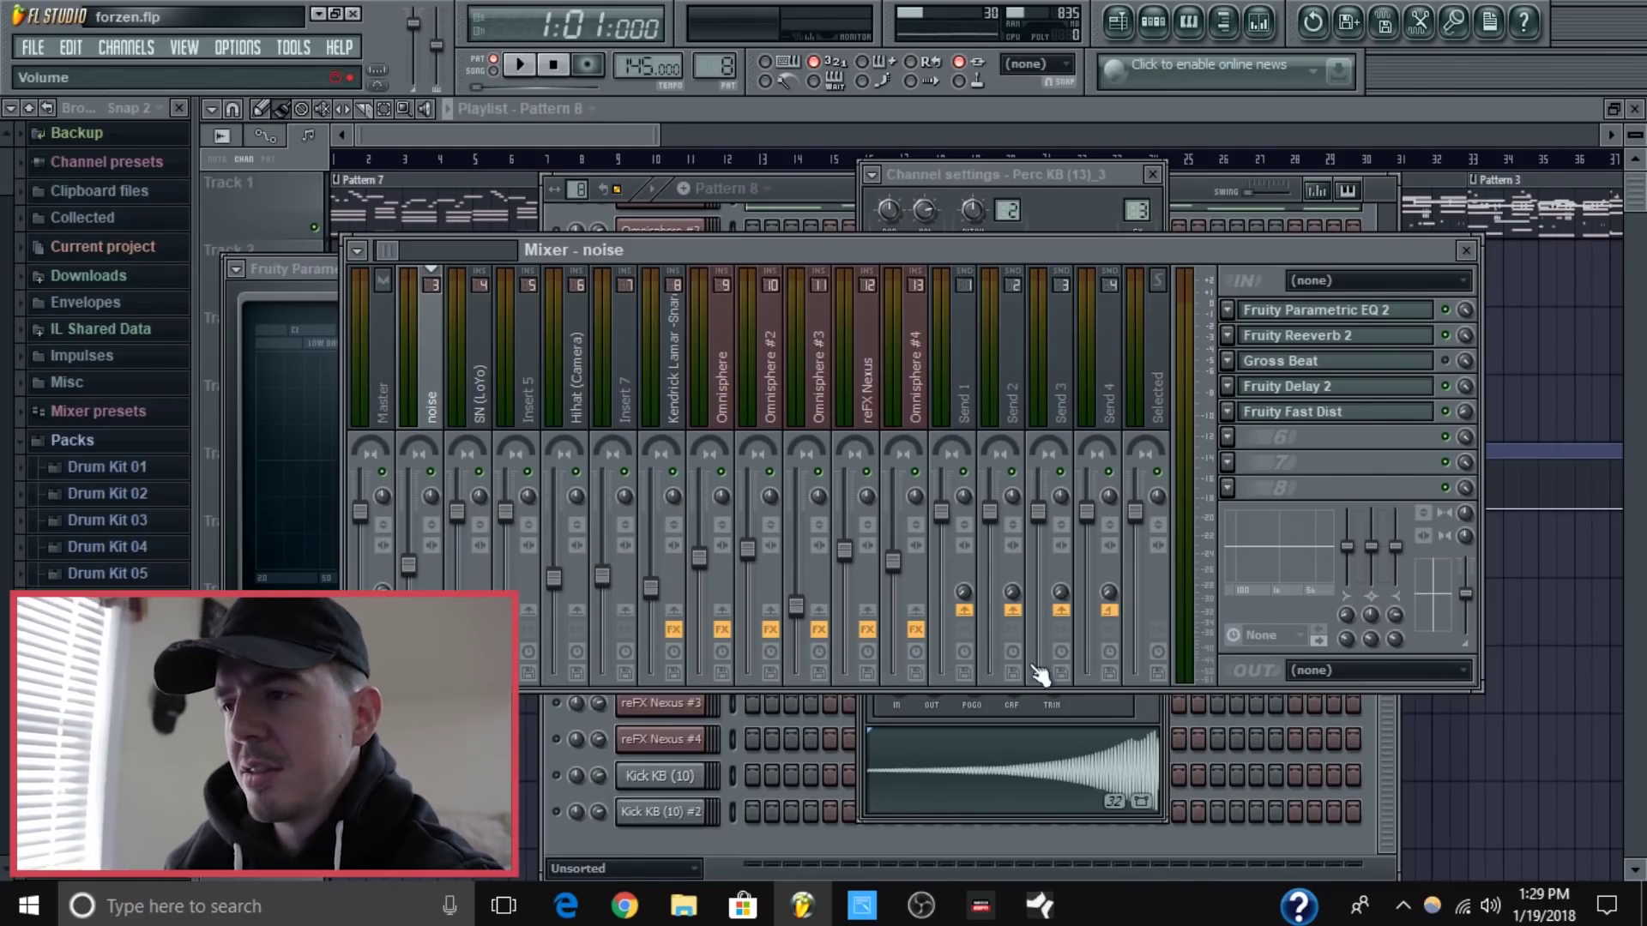
pyautogui.click(1039, 760)
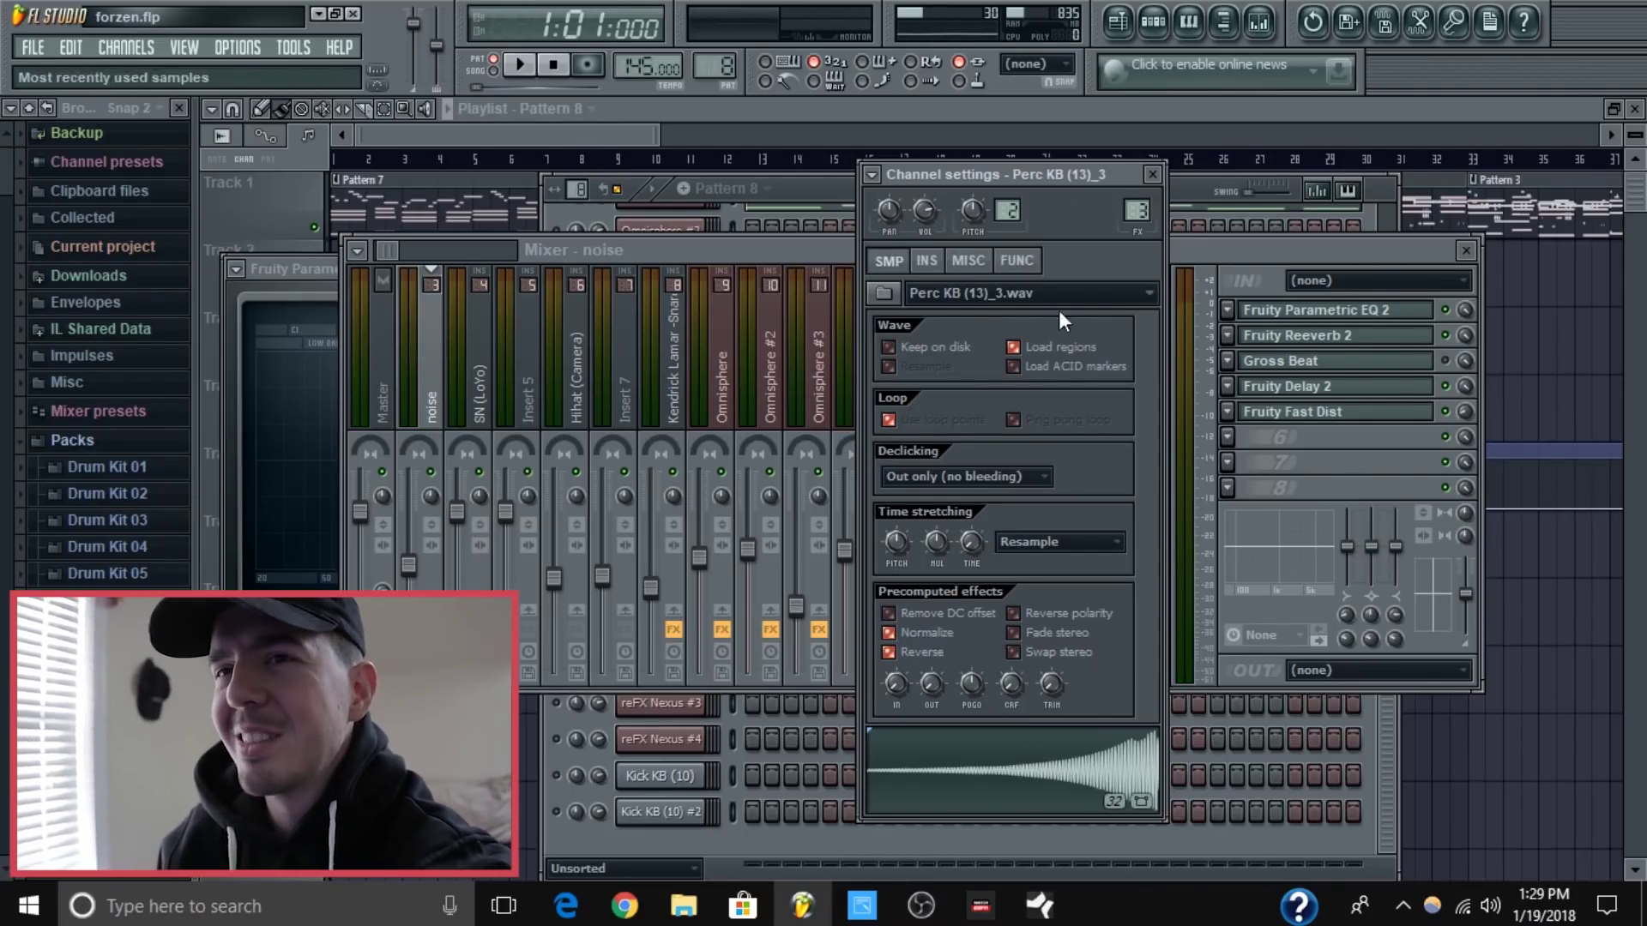
# Open Gross Beat on the noise mixer track and play Pattern 8 with its Basic 7 time preset displayed.
pyautogui.click(1328, 360)
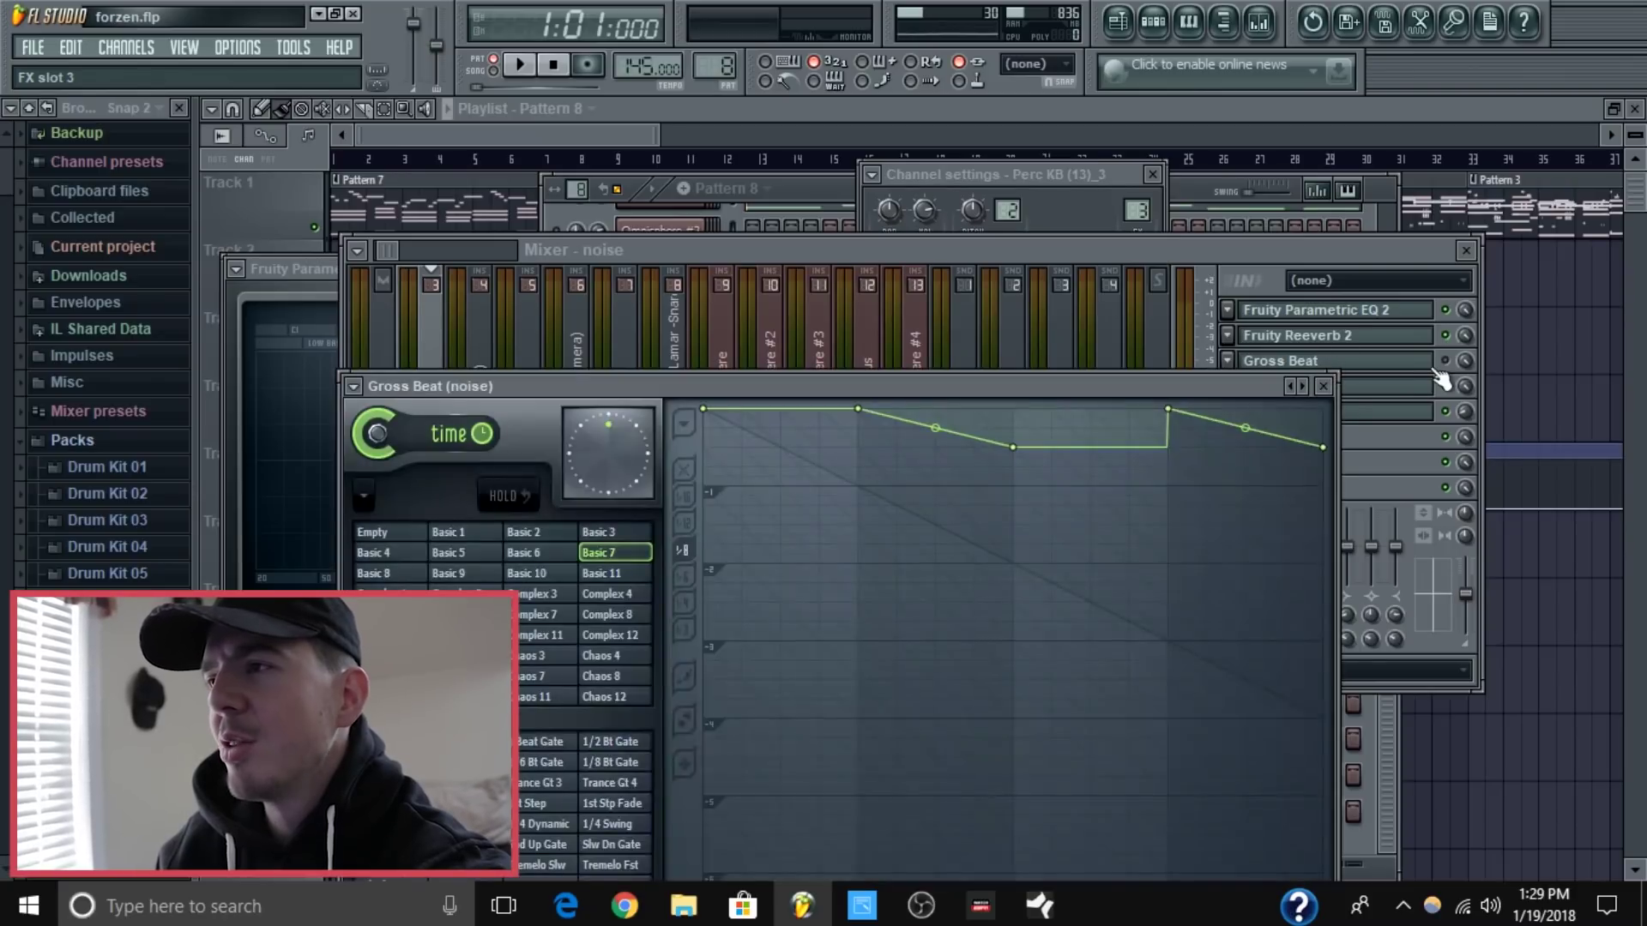
pyautogui.press('space')
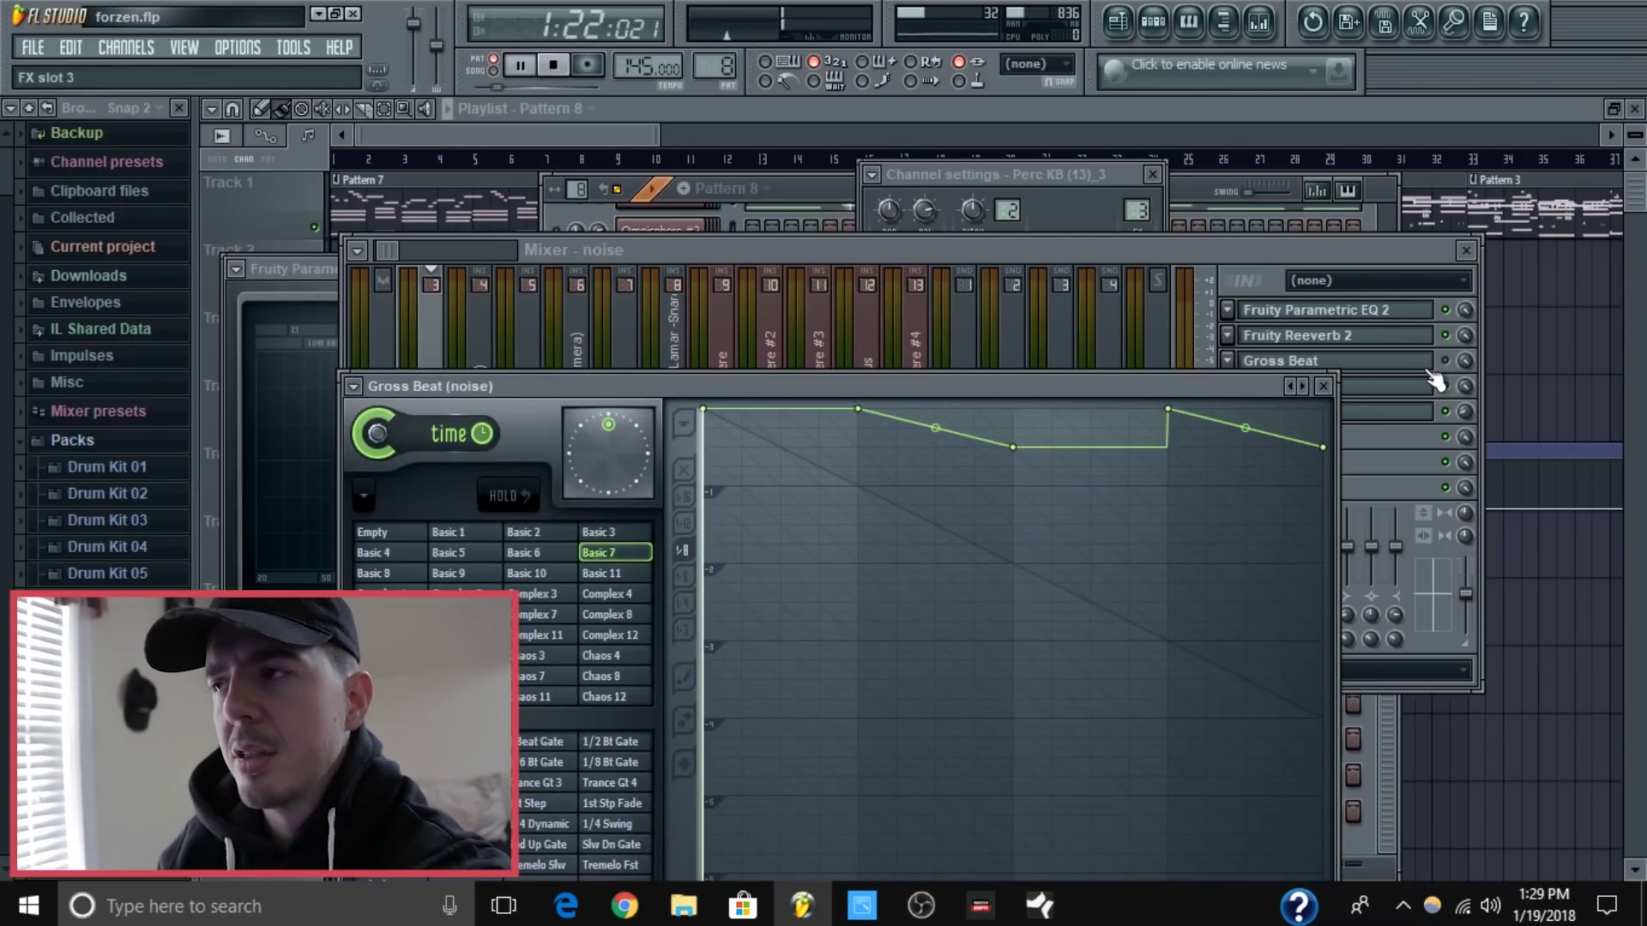
pyautogui.press('space')
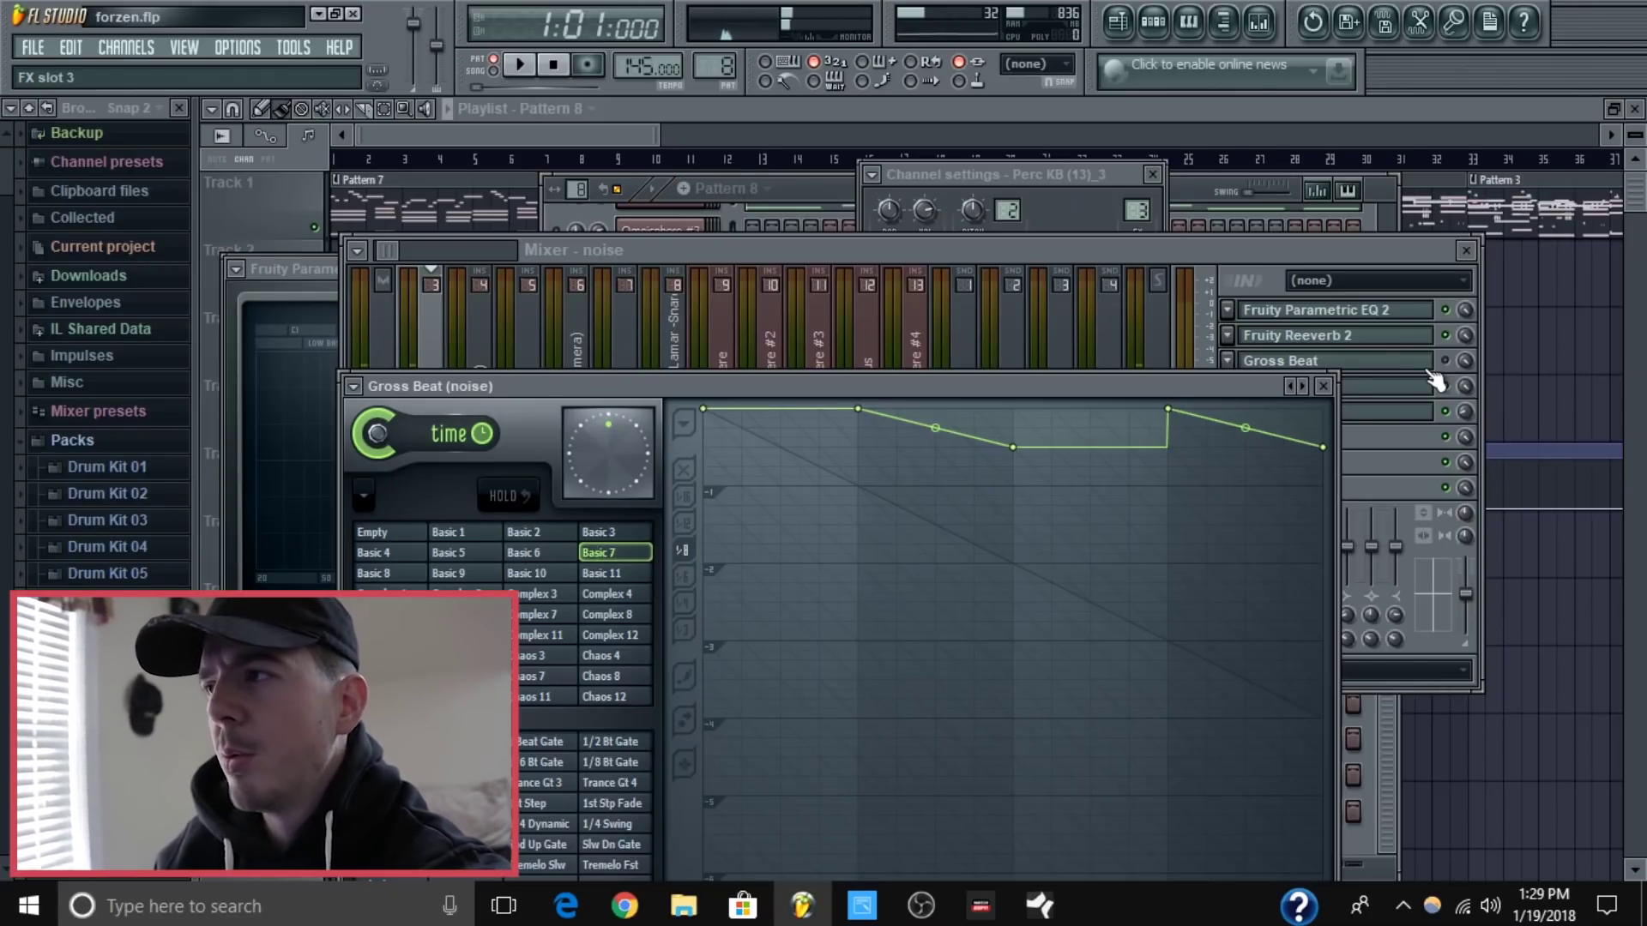
# Enable Gross Beat on the noise mixer track and play Pattern 8 through the effect.
pyautogui.click(1443, 367)
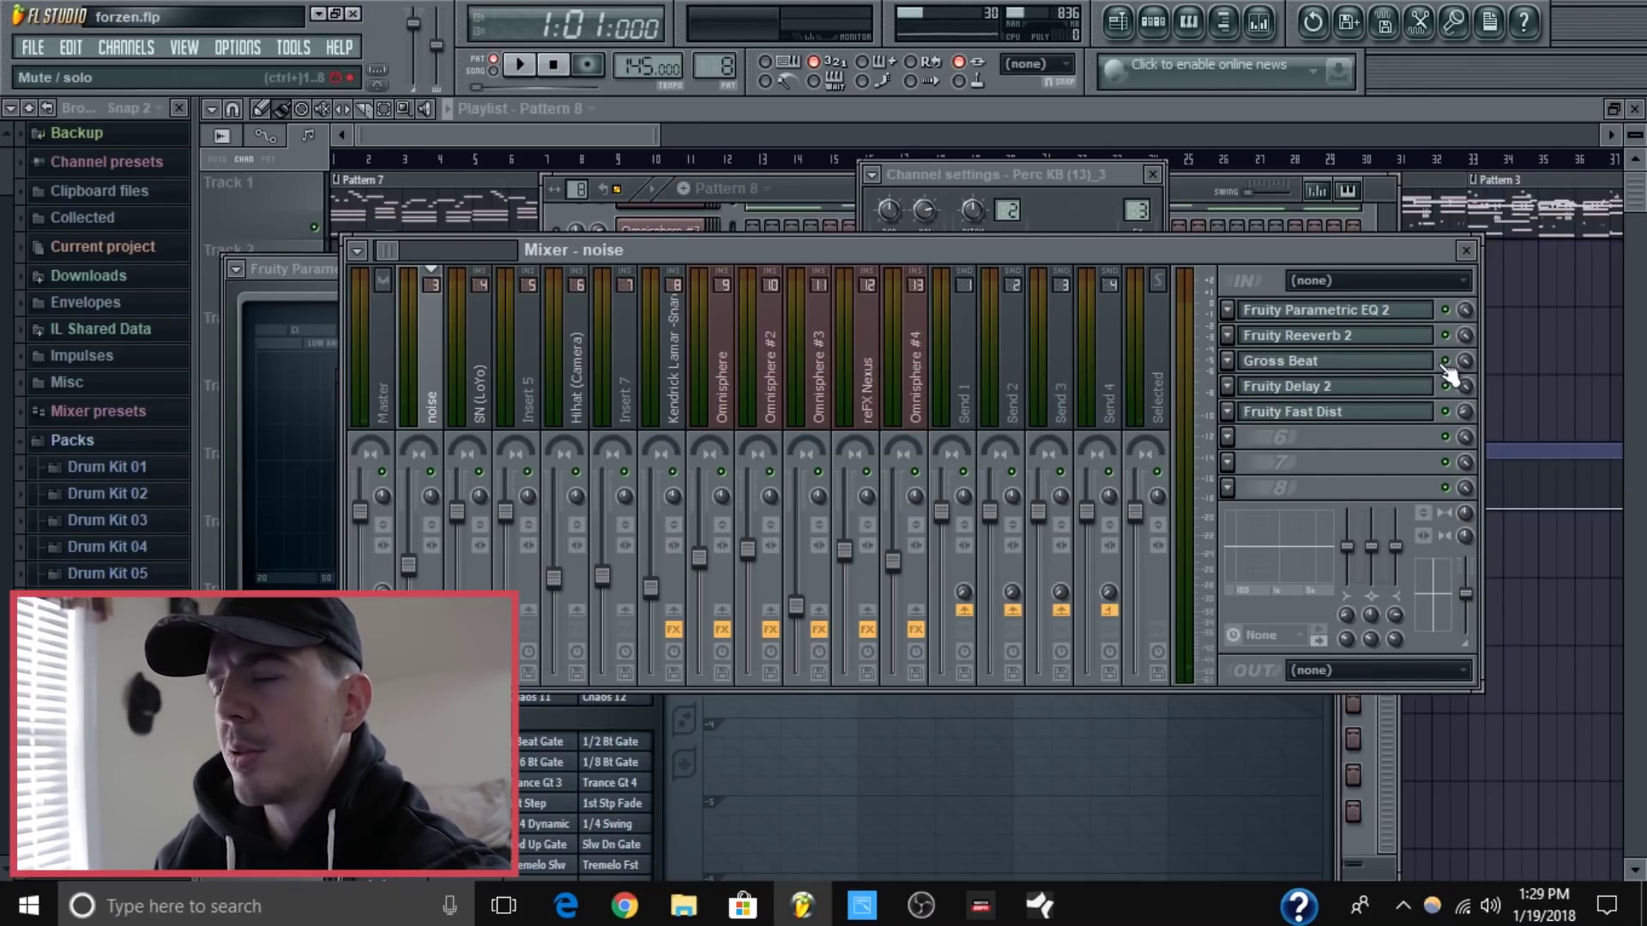
pyautogui.press('space')
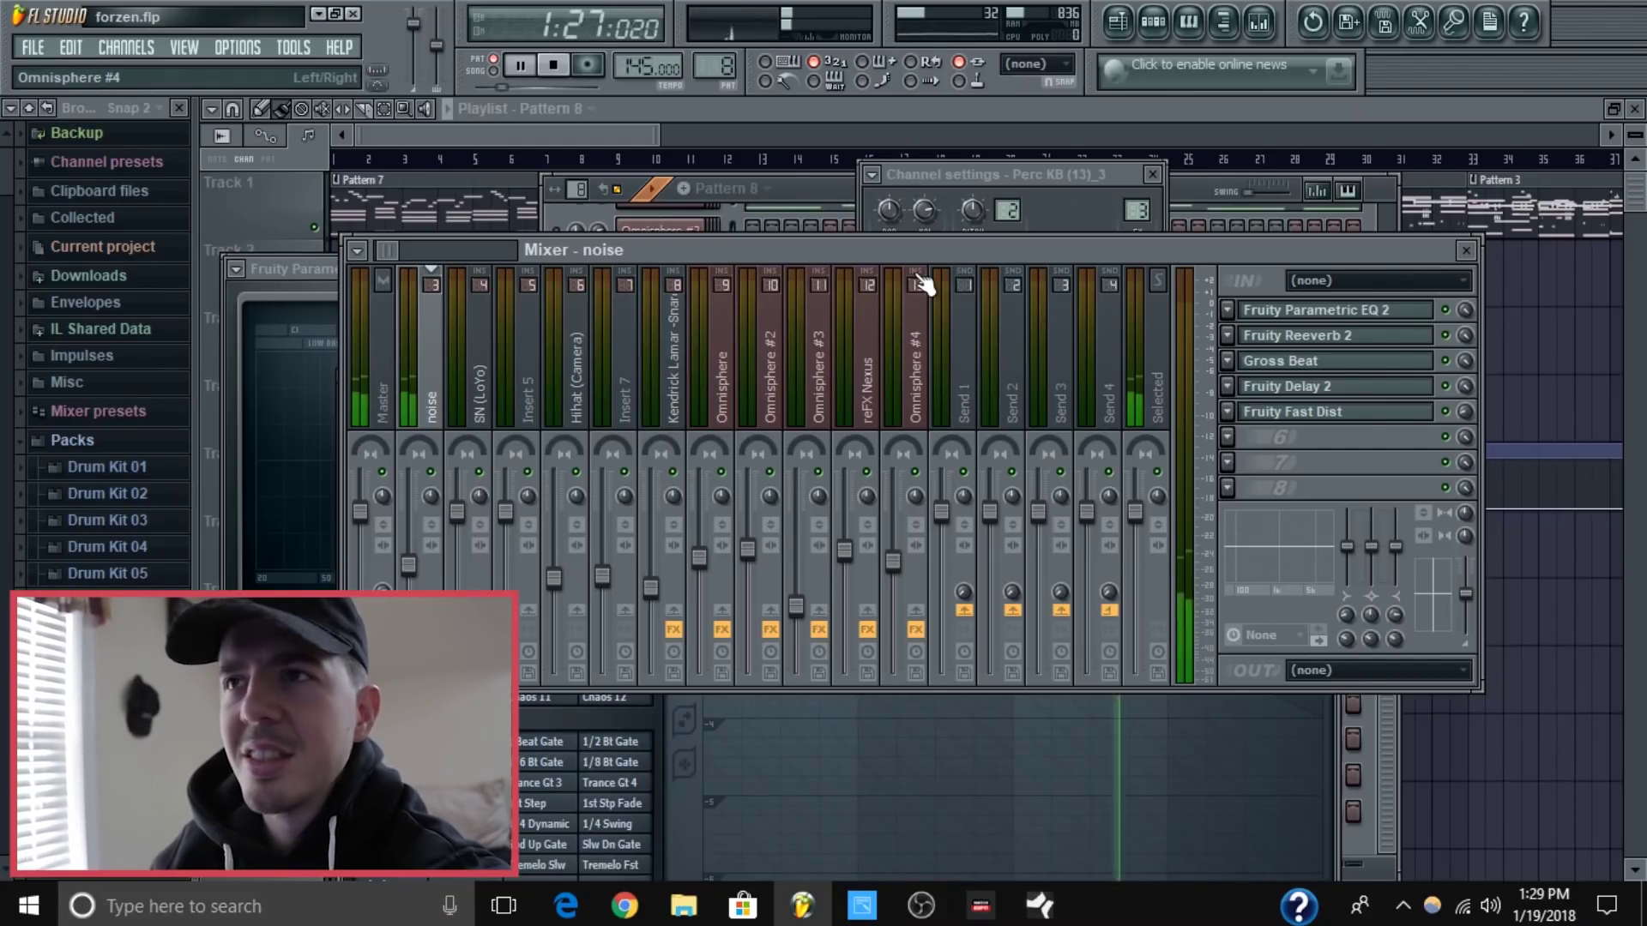
pyautogui.press('space')
# Unmute the Omnisphere #4 channel in the channel rack and play Pattern 8 with it beneath the percussion lead.
pyautogui.press('F6')
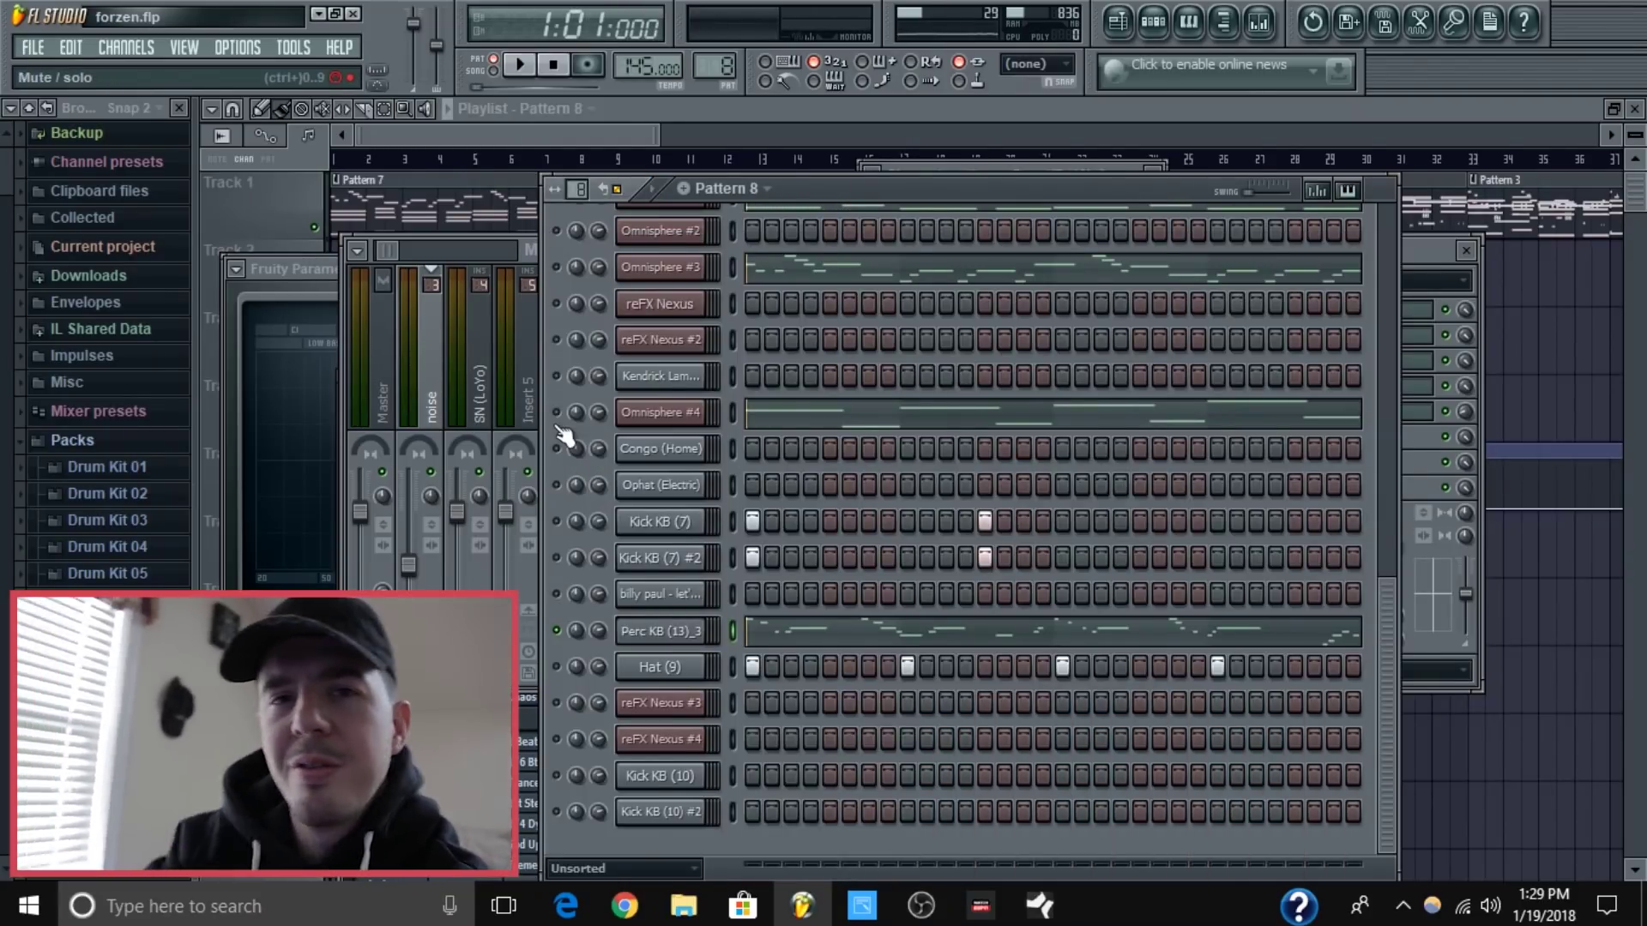
pyautogui.press('space')
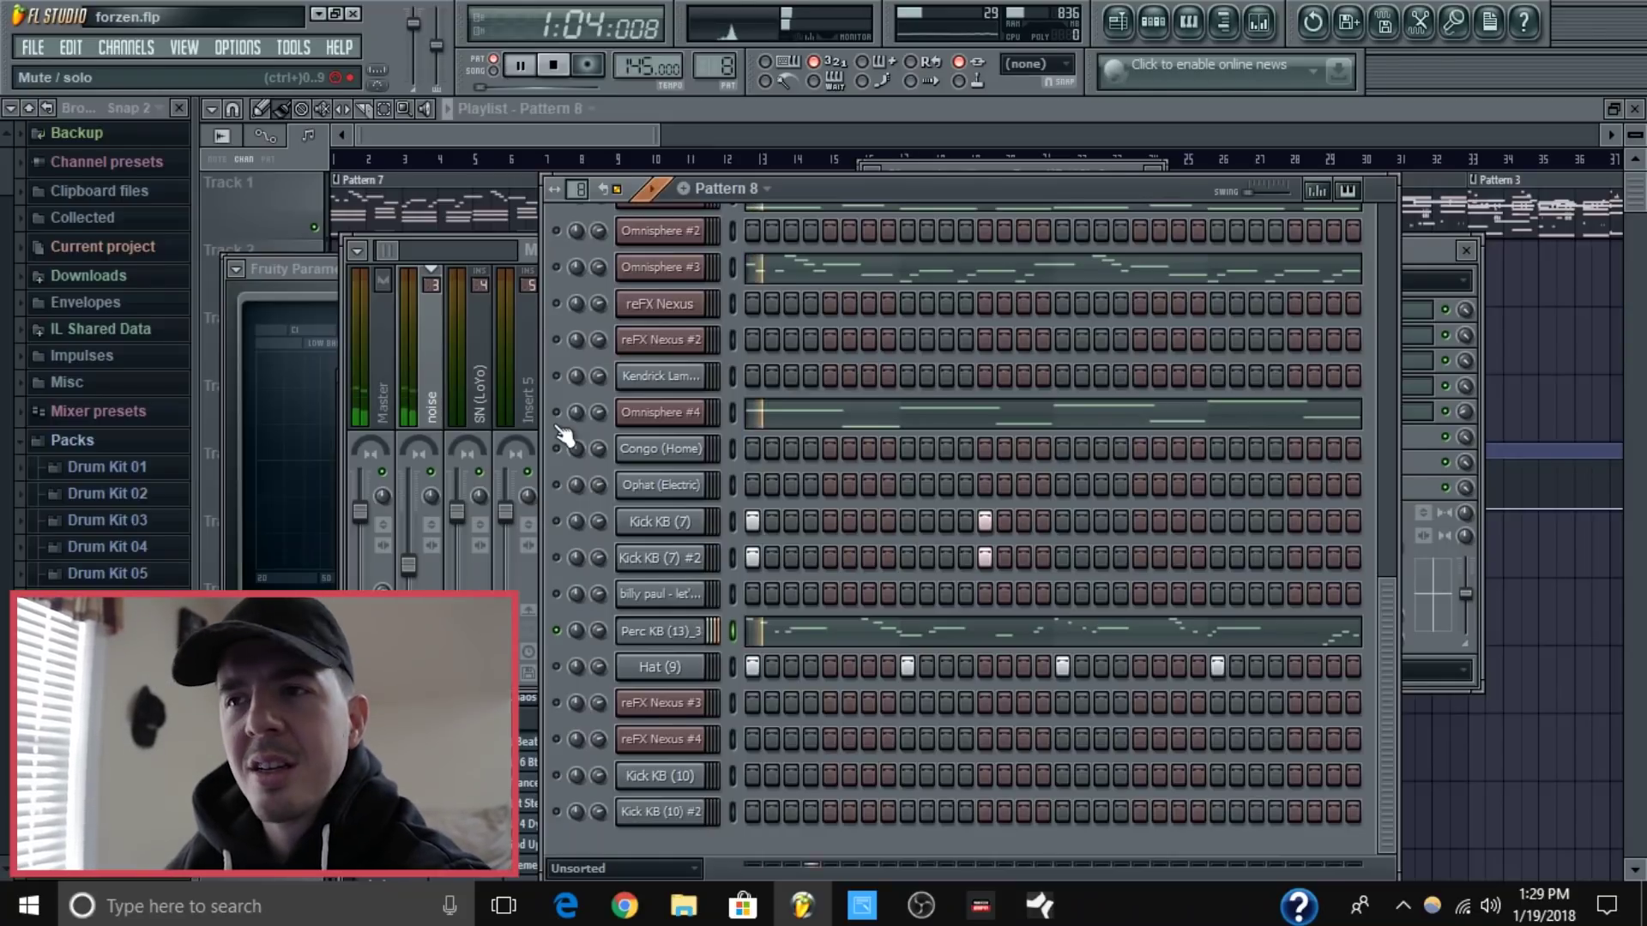
pyautogui.click(555, 413)
pyautogui.press('space')
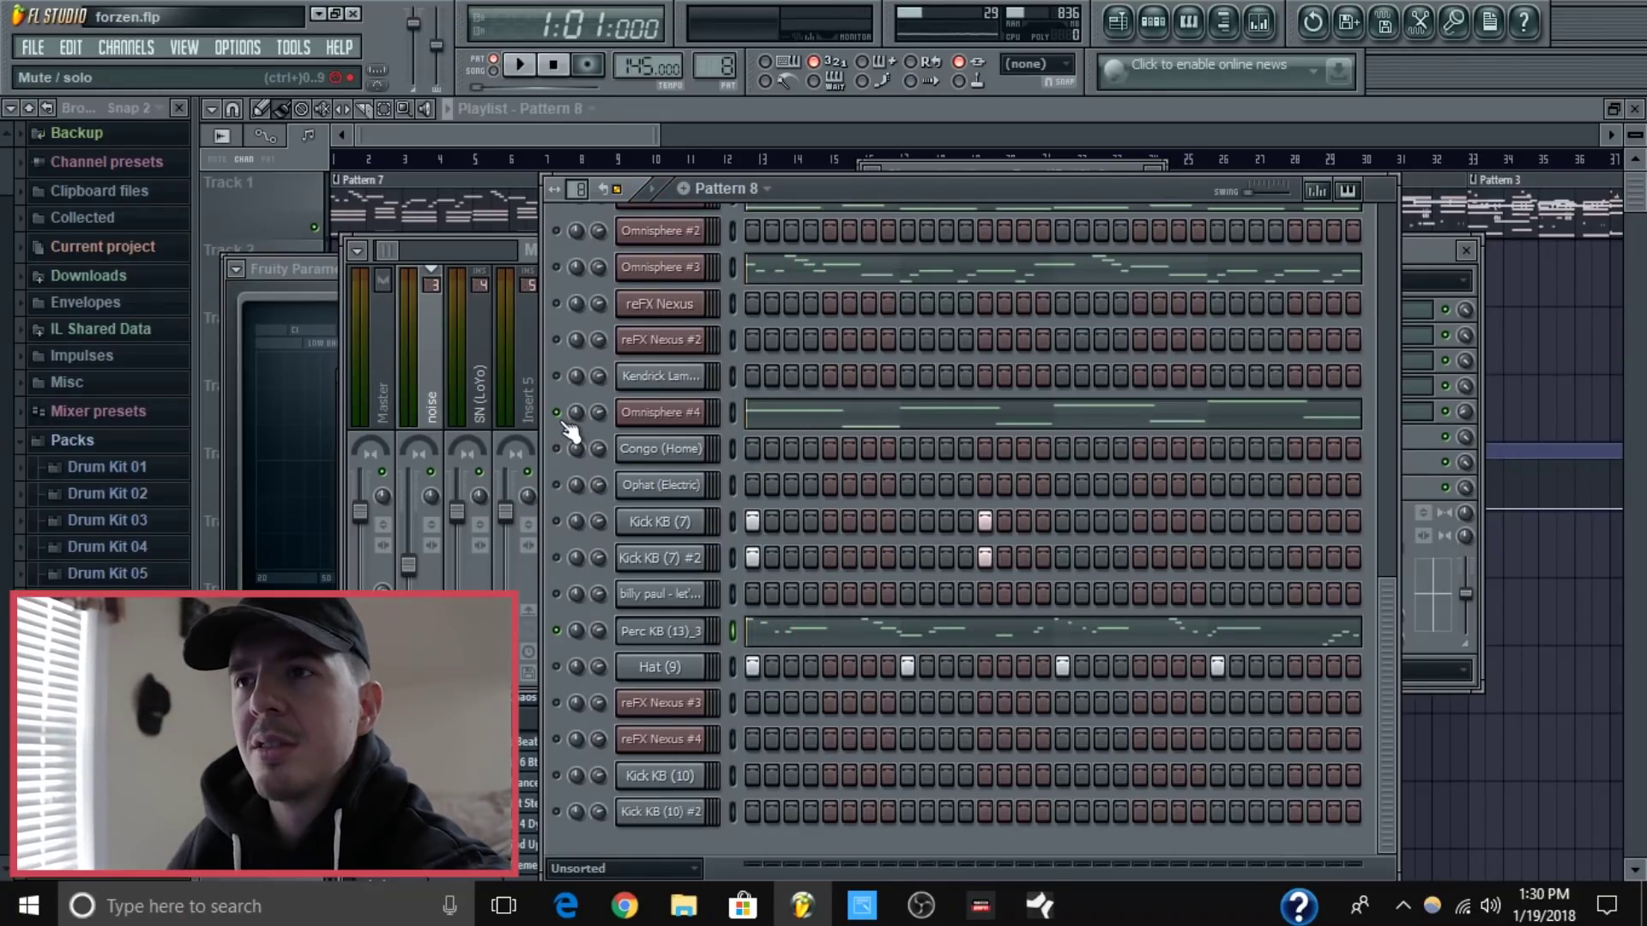
pyautogui.press('space')
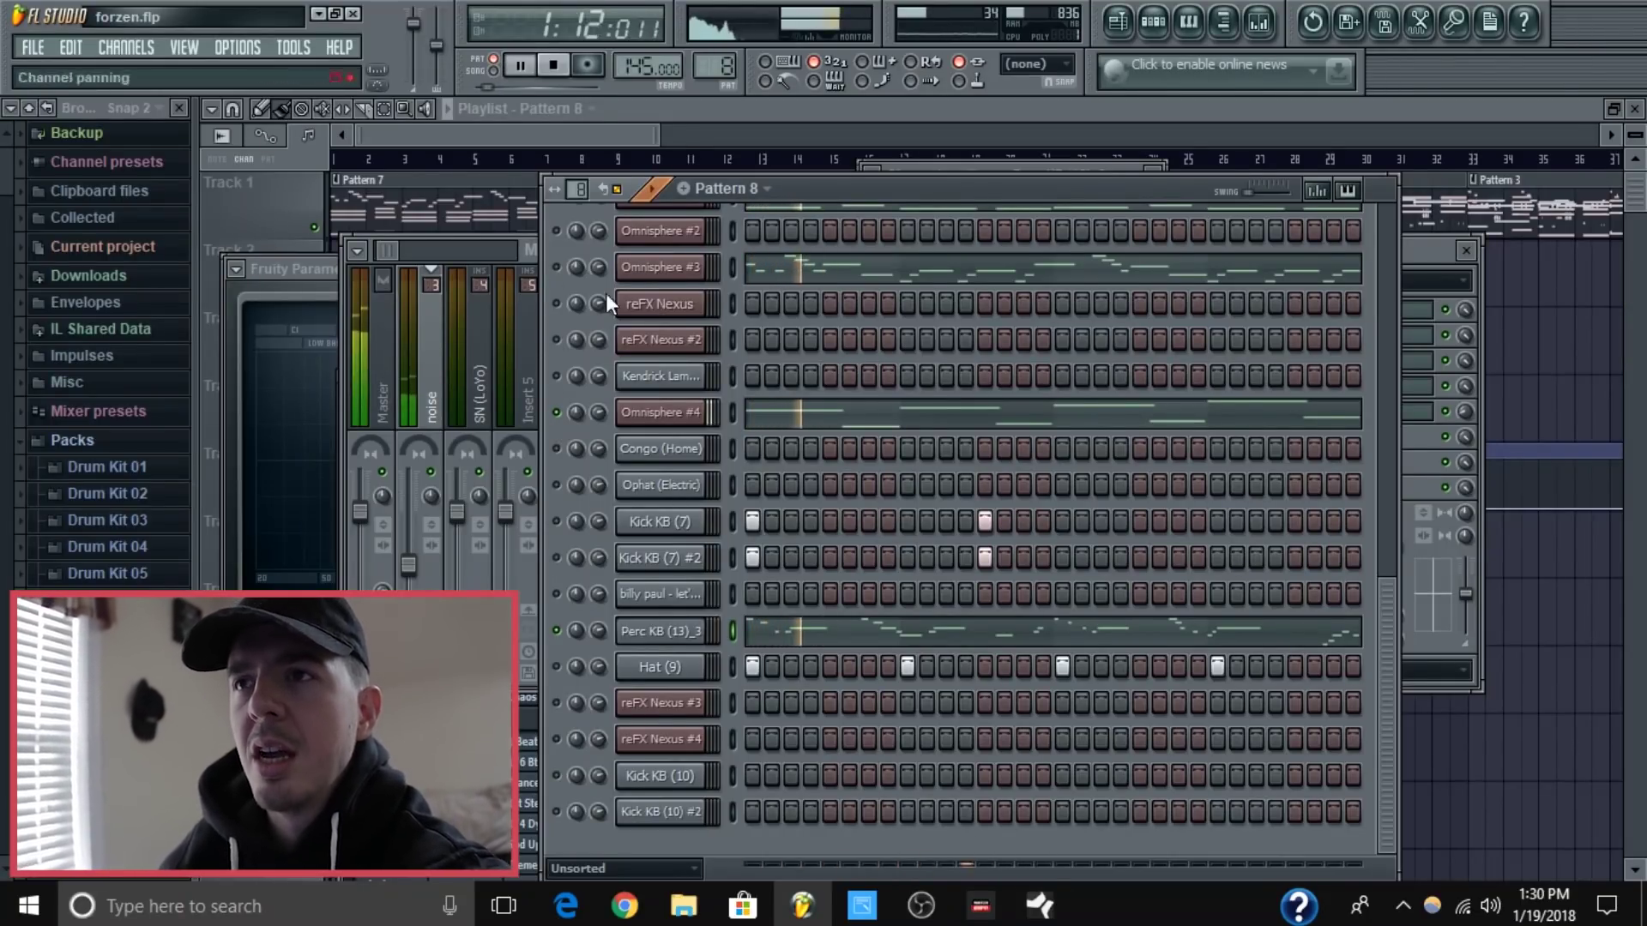
# Unmute the Omnisphere #3 and Omnisphere channels during playback of Pattern 8, and stop playback.
pyautogui.scroll(3, 605, 293)
pyautogui.click(556, 484)
pyautogui.click(556, 413)
pyautogui.press('space')
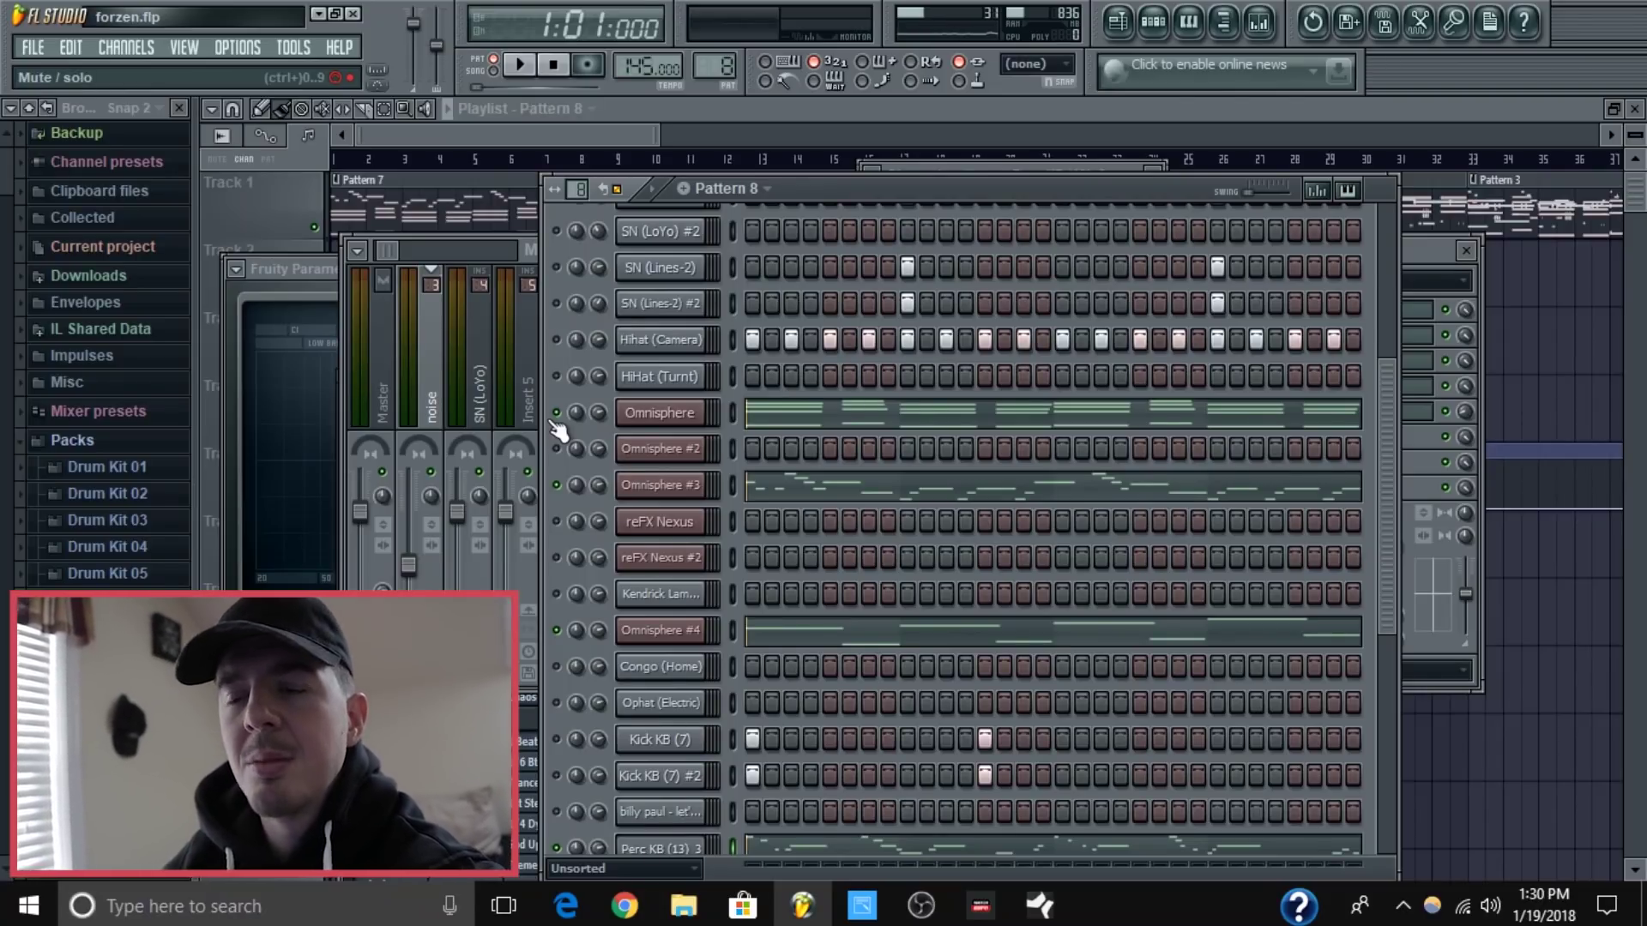
# Mute the layers except Omnisphere, and bring Omnisphere #3 and Omnisphere #4 back in while playing Pattern 8.
pyautogui.rightClick(556, 426)
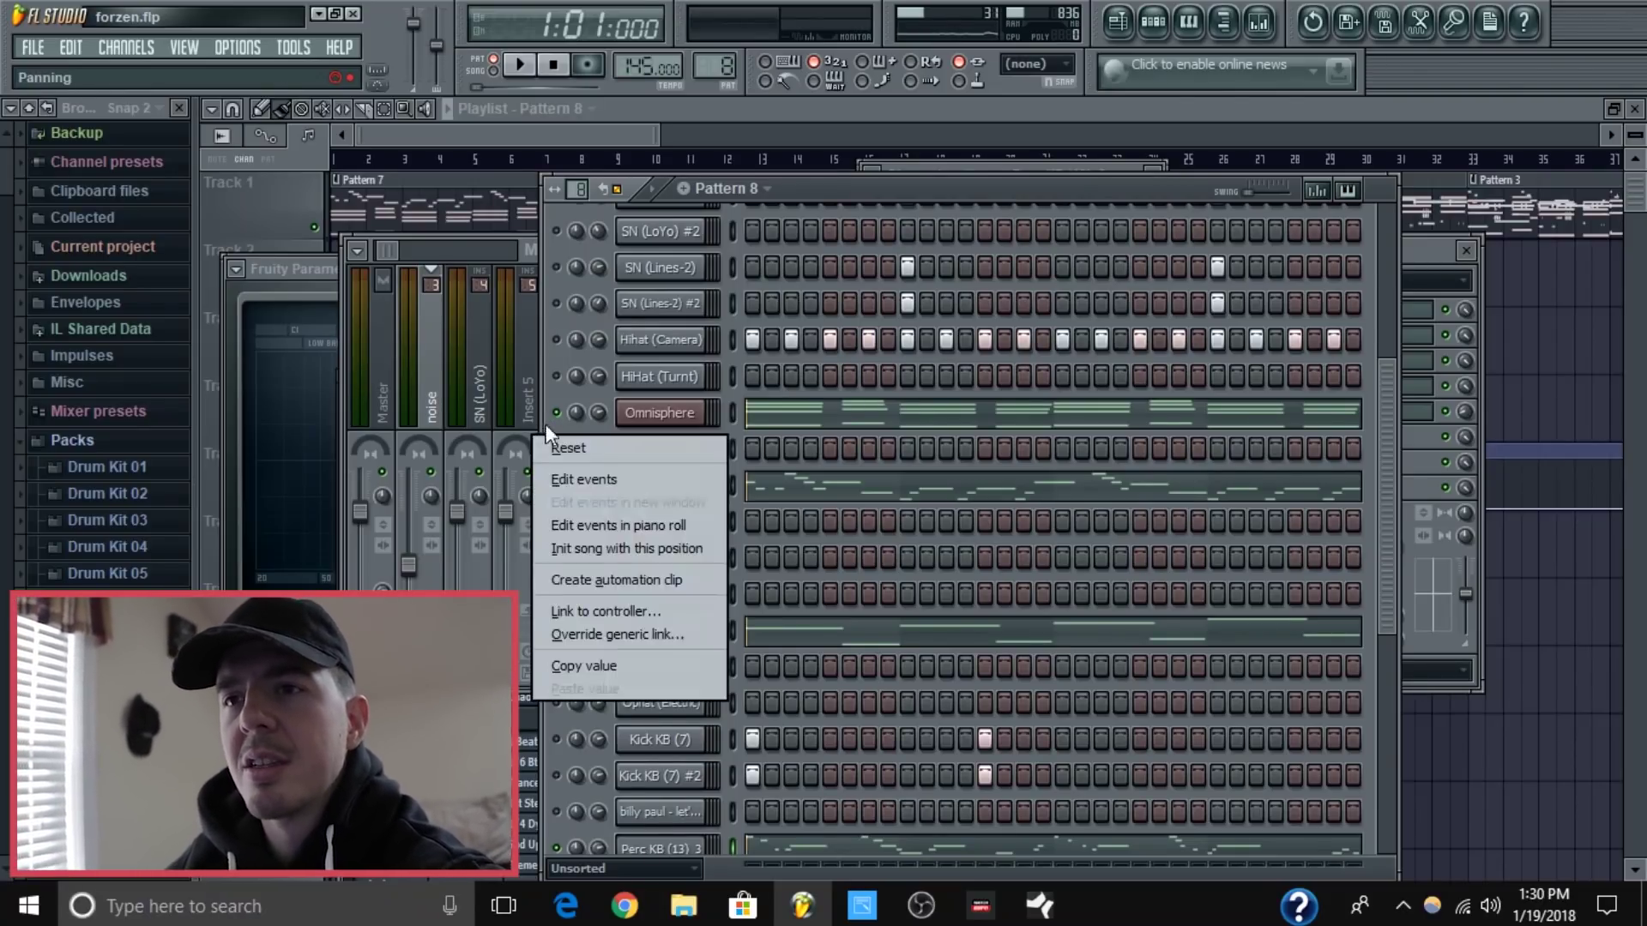
pyautogui.click(567, 448)
pyautogui.rightClick(559, 412)
pyautogui.click(566, 493)
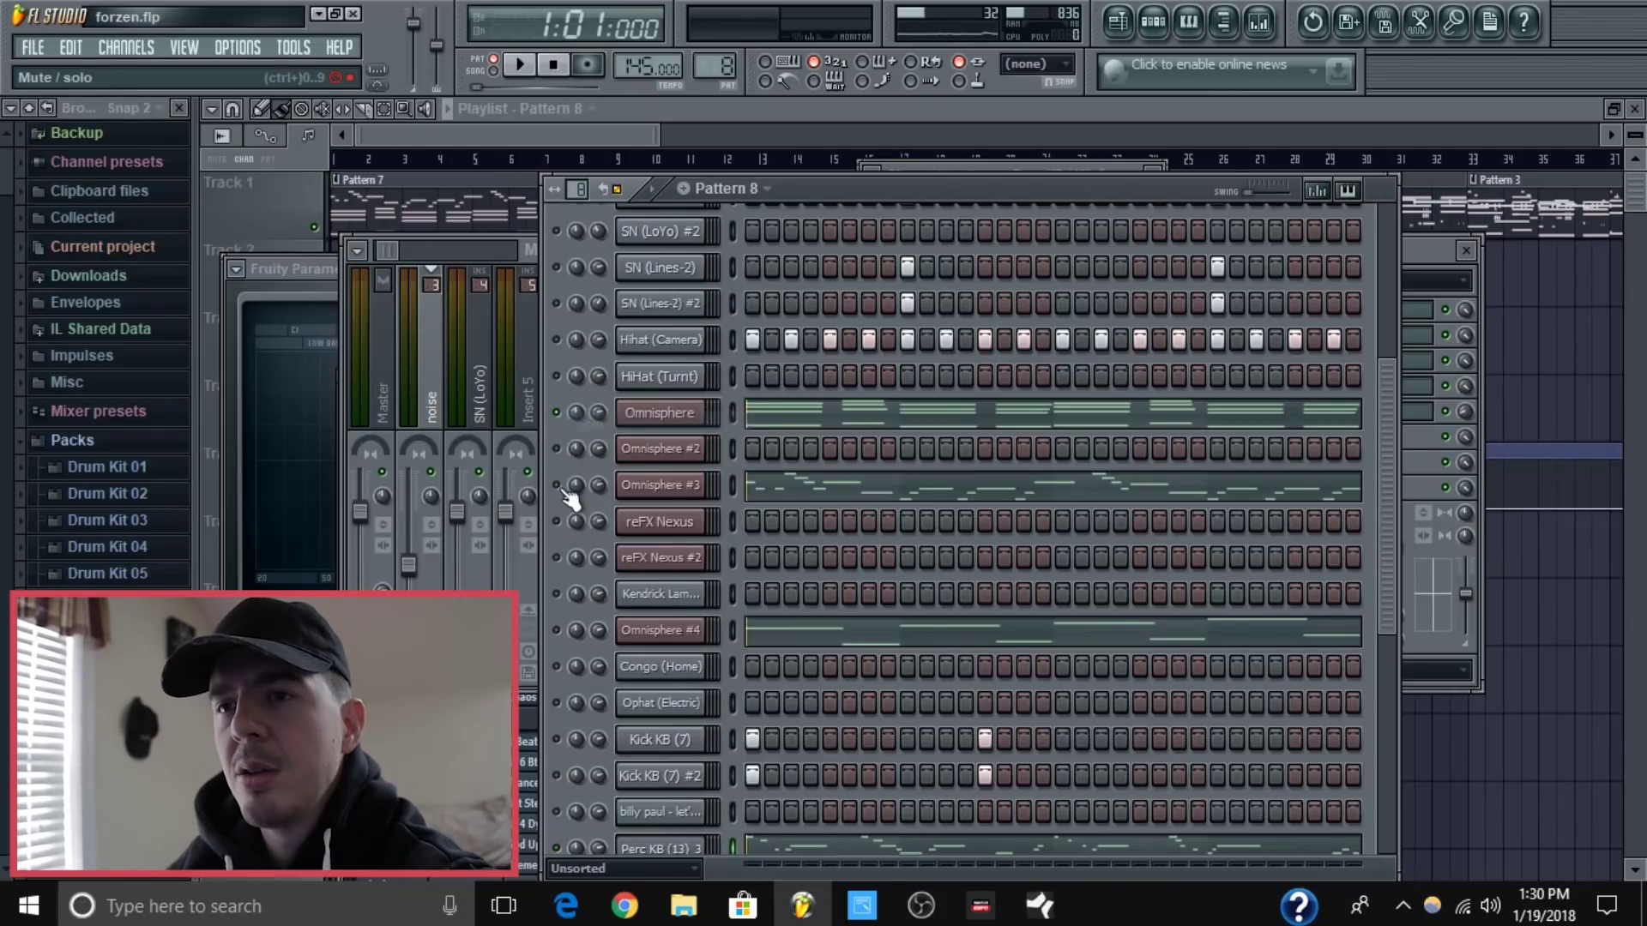
pyautogui.press('space')
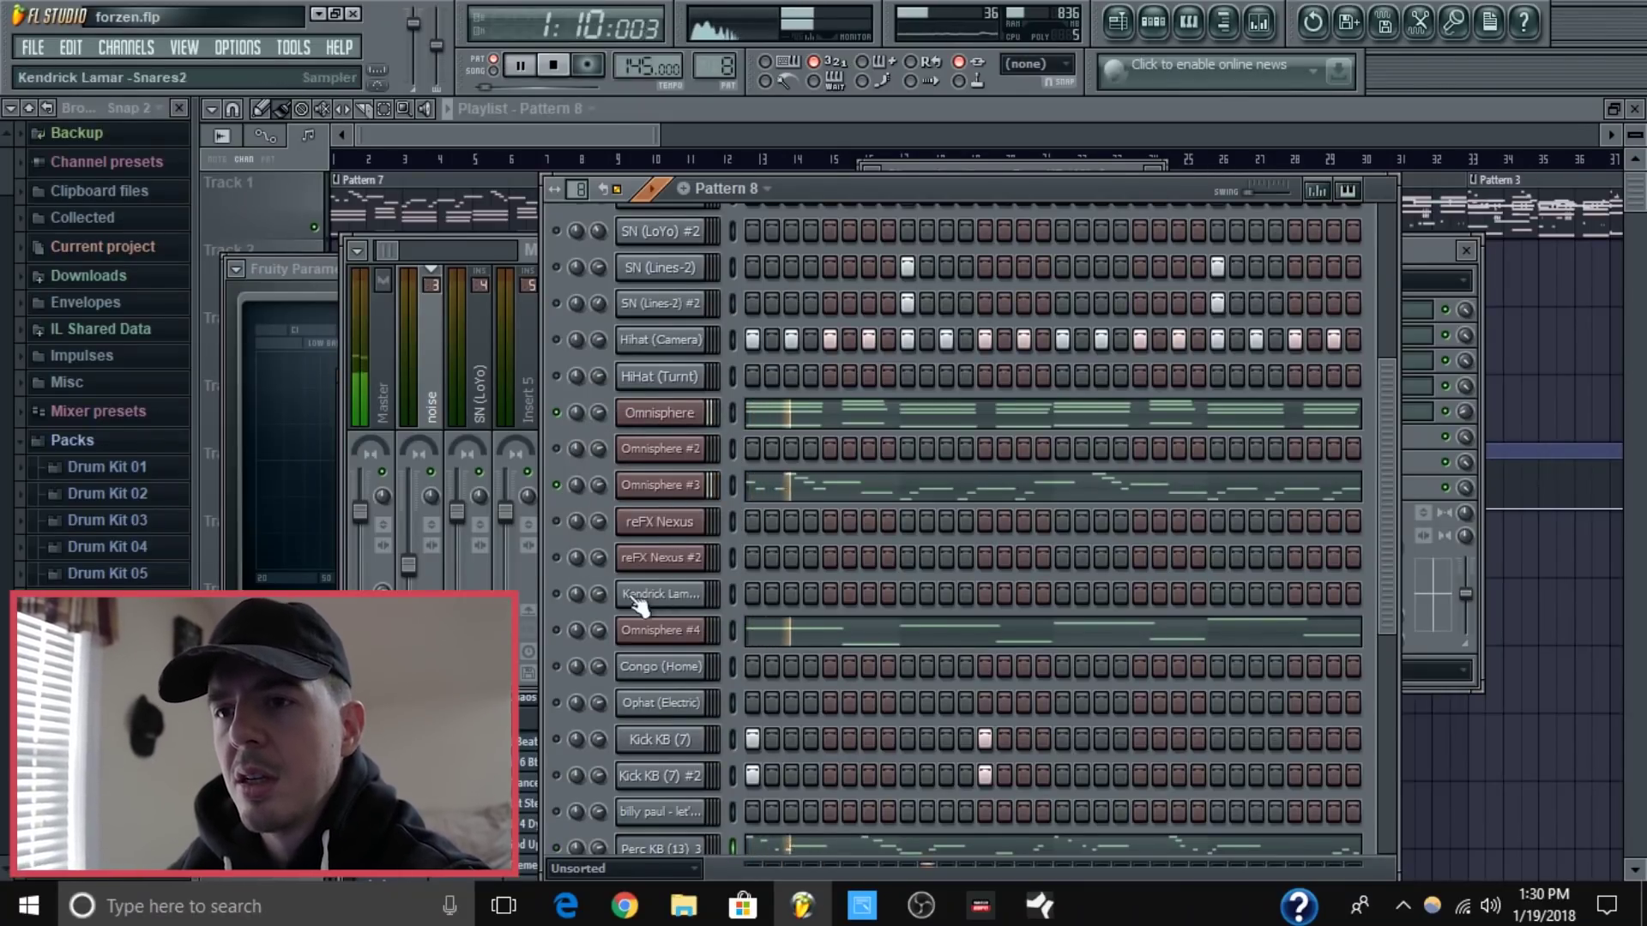
pyautogui.press('space')
pyautogui.press('space')
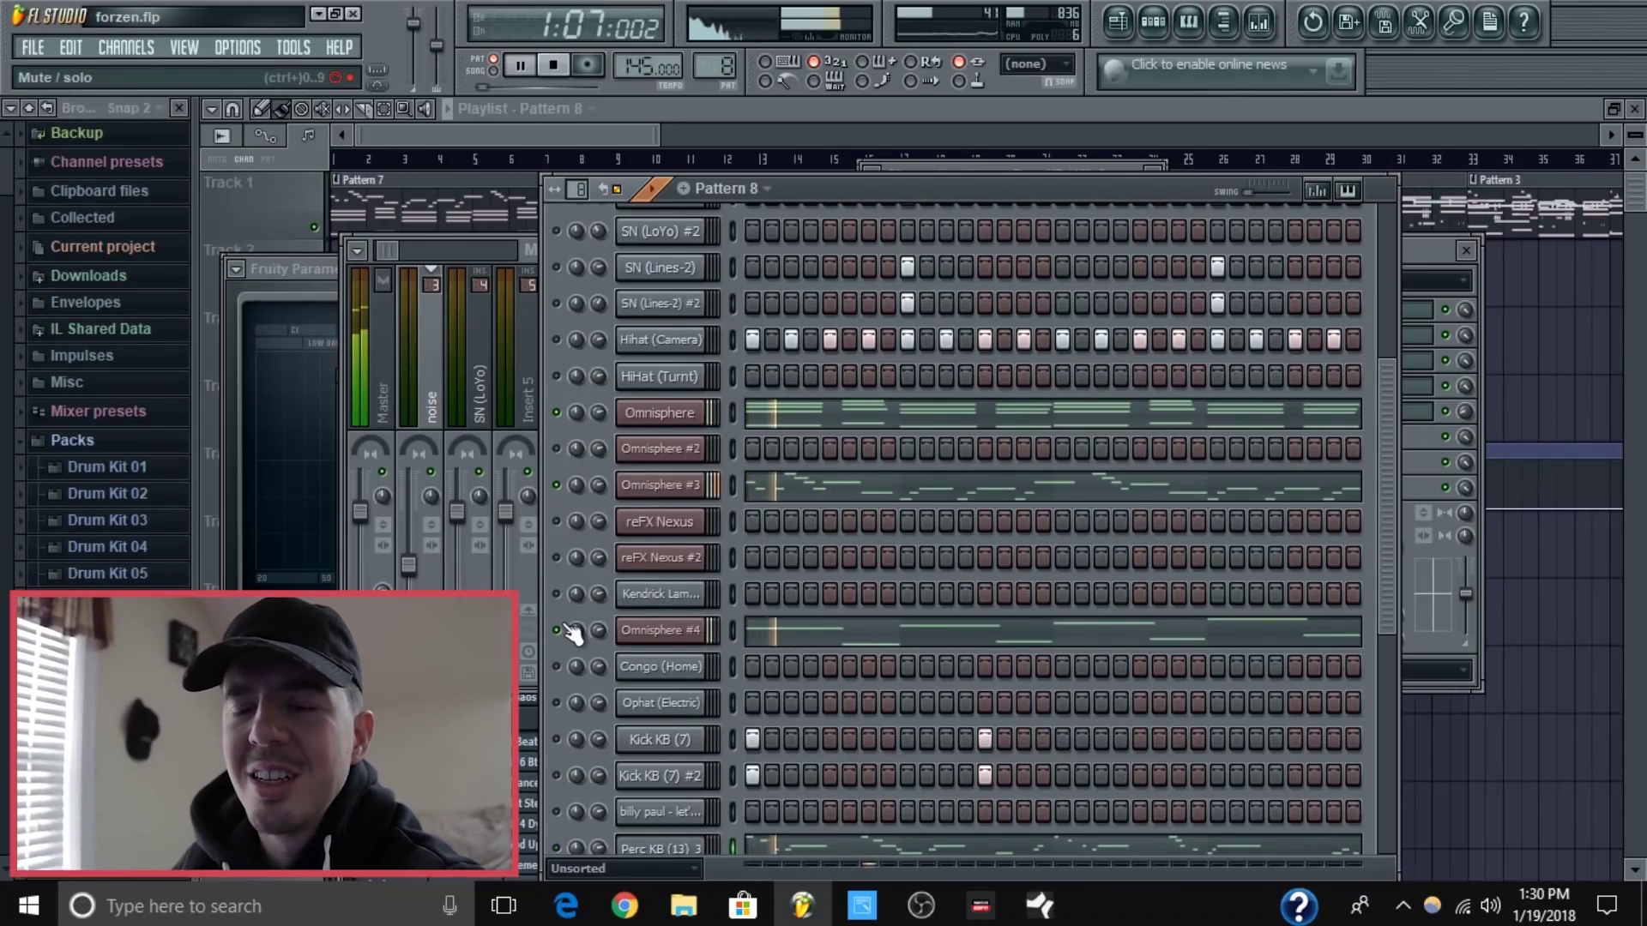
# Compare Pattern 8 with the Perc KB (13)_3 channel muted and unmuted alongside the Omnisphere layers.
pyautogui.scroll(-3, 908, 580)
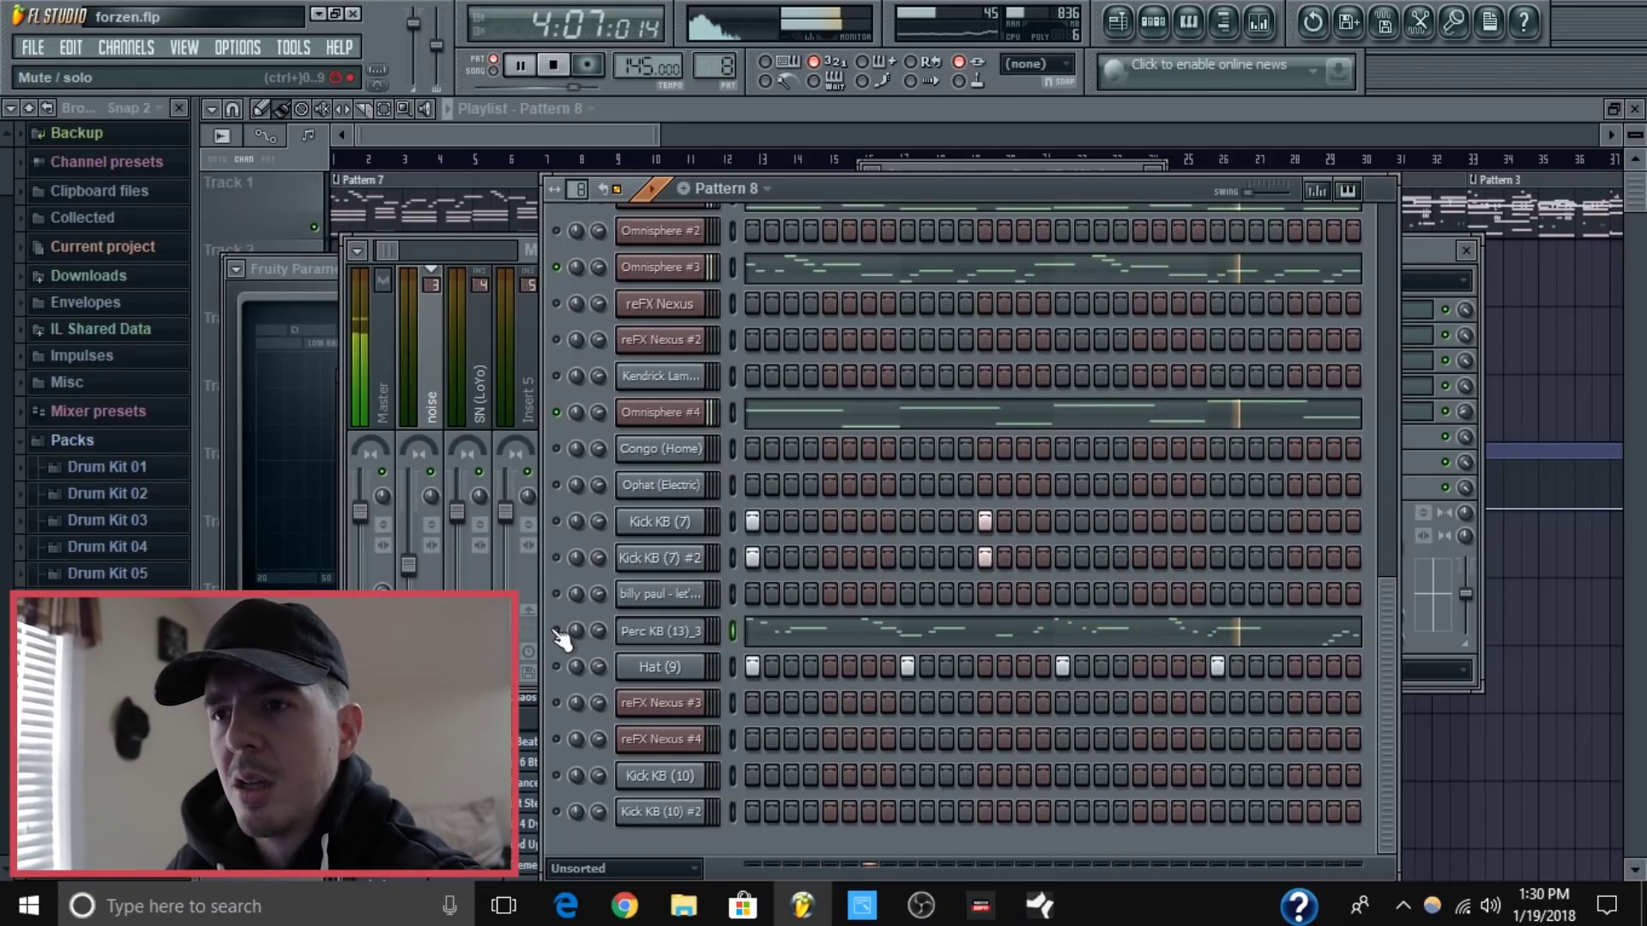
pyautogui.press('space')
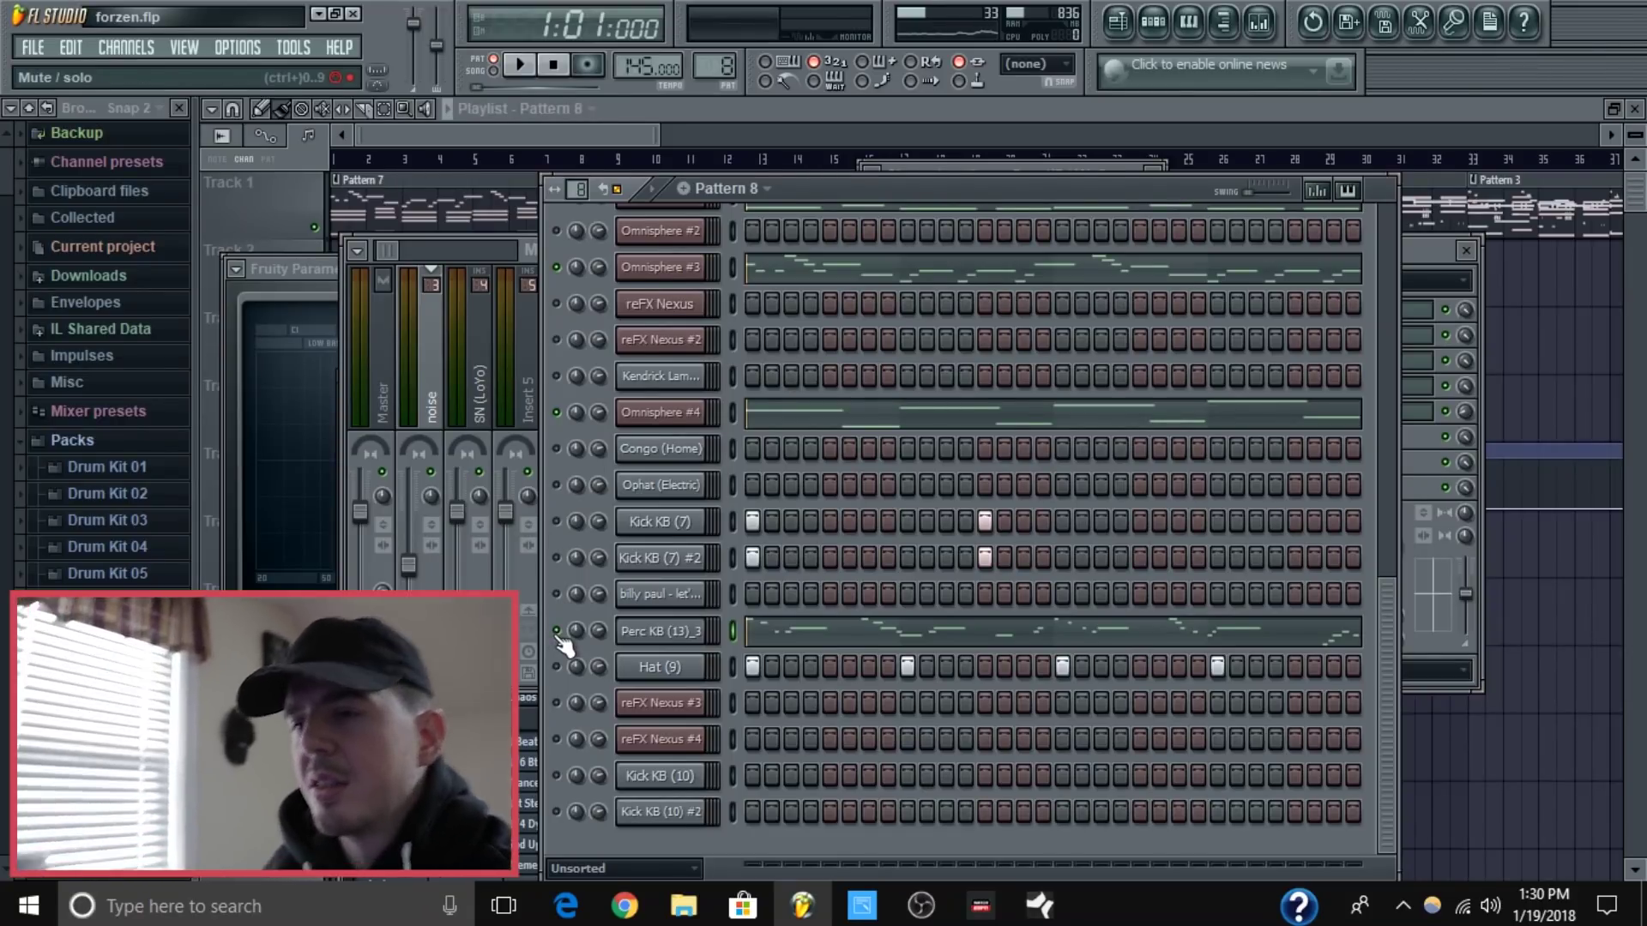
pyautogui.press('space')
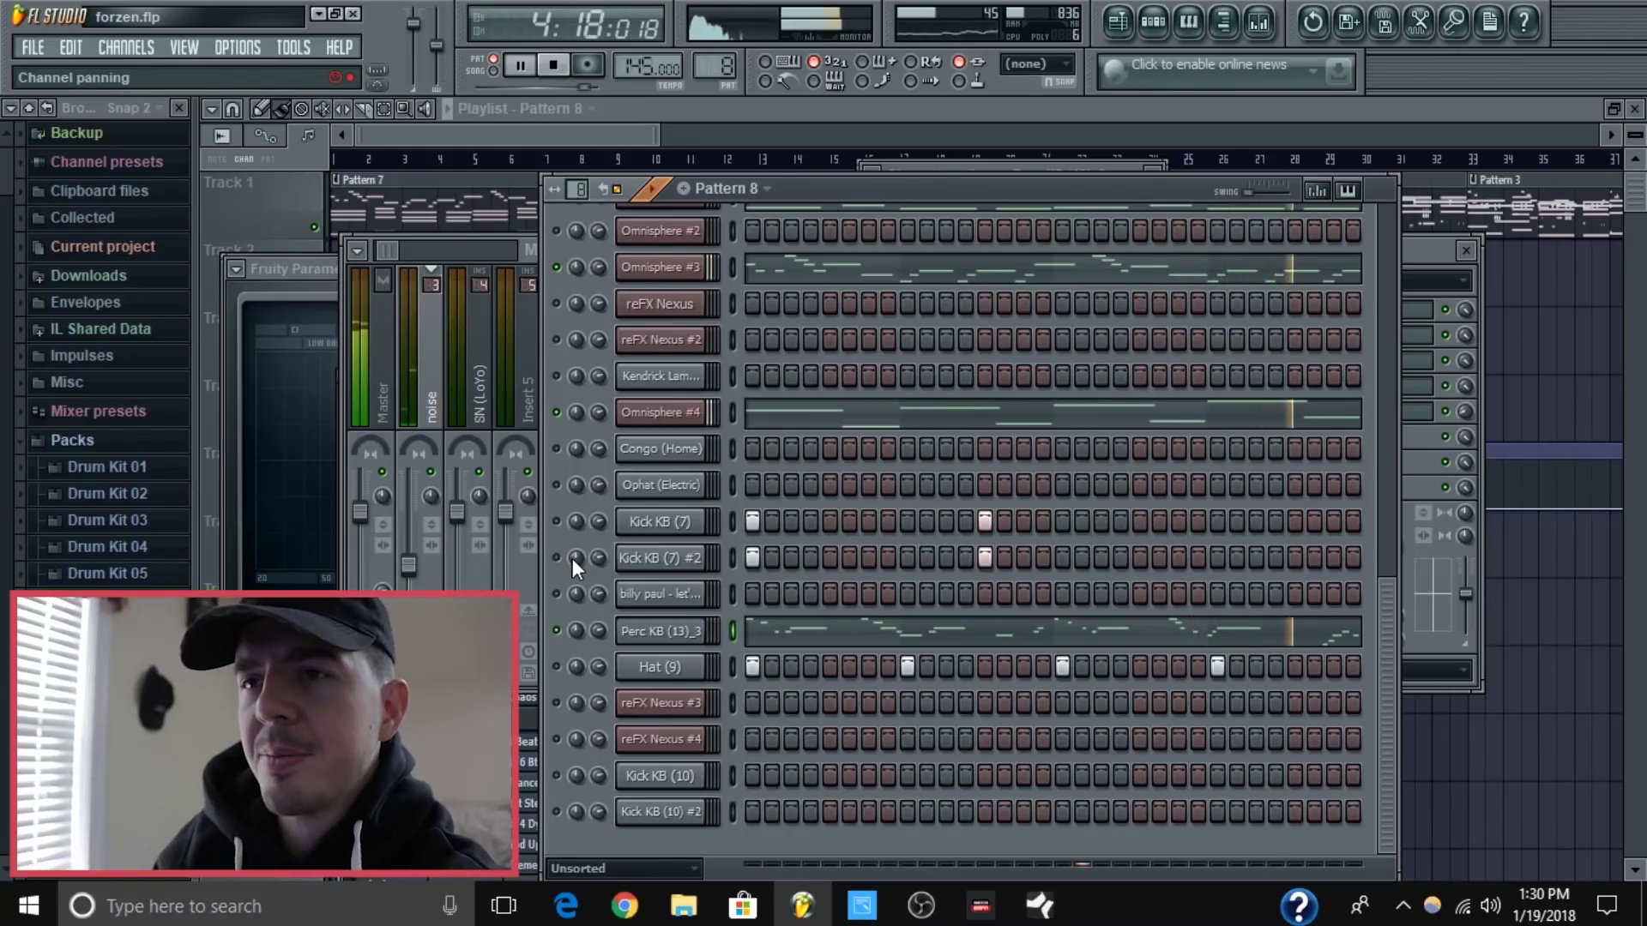
pyautogui.press('space')
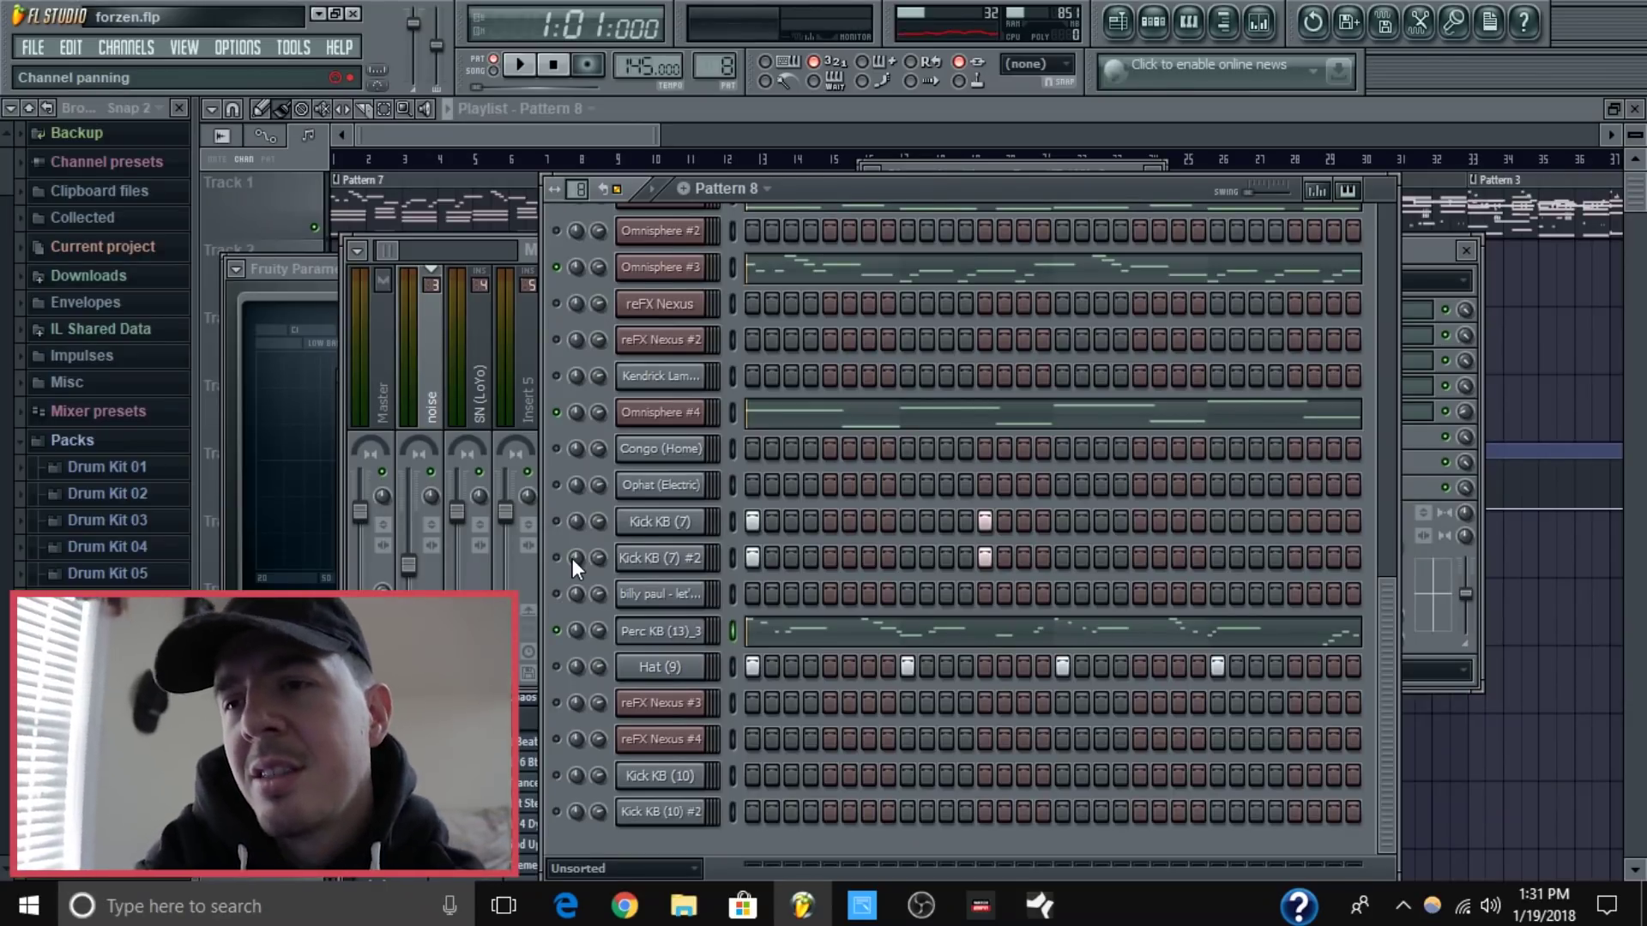
# Review the Perc KB (13)_3 sampler settings and each effect from Fruity Parametric EQ 2 to Fruity Fast Dist on the noise track.
pyautogui.click(658, 631)
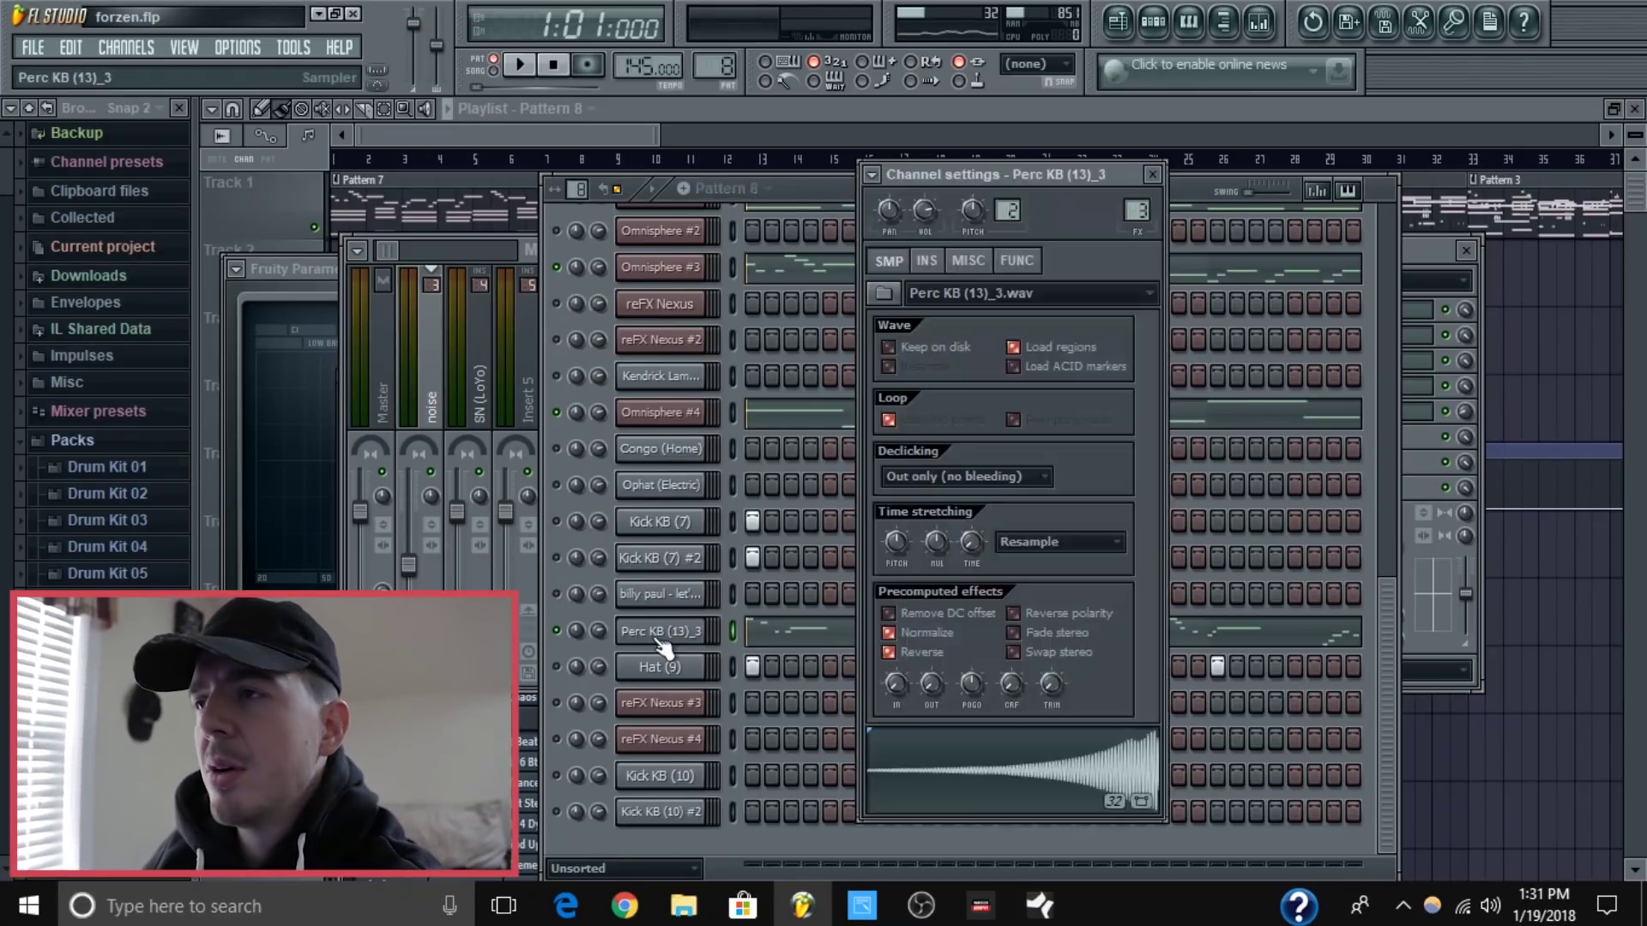
pyautogui.click(1264, 21)
pyautogui.click(1316, 310)
pyautogui.click(1316, 310)
pyautogui.click(1303, 335)
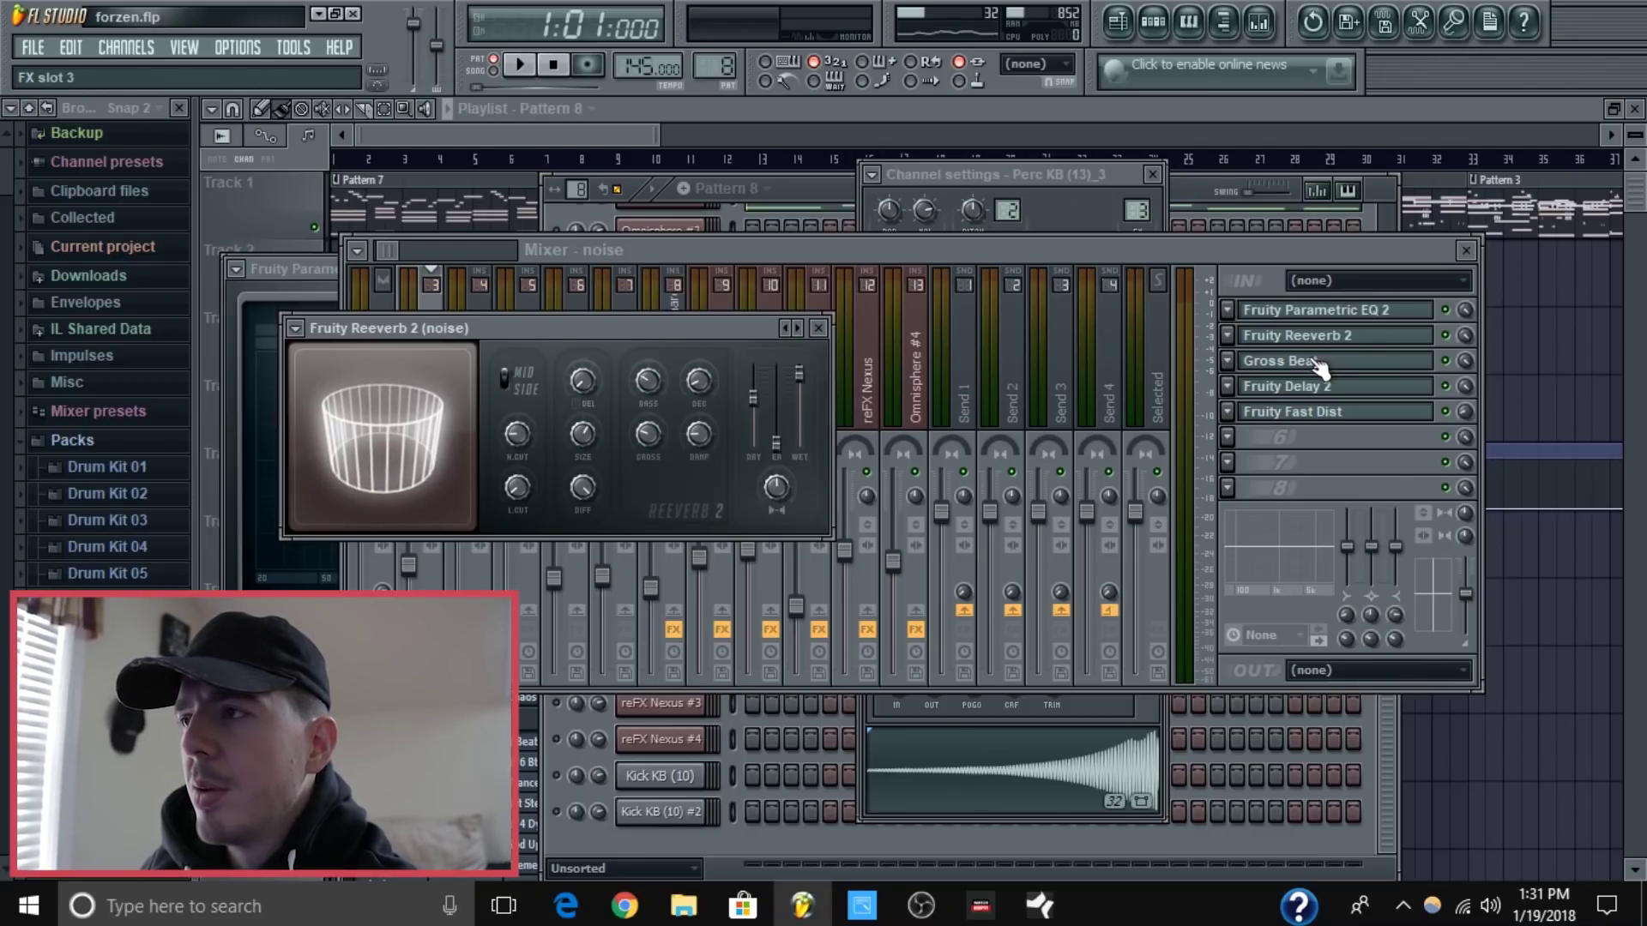
pyautogui.click(1321, 367)
pyautogui.click(1319, 362)
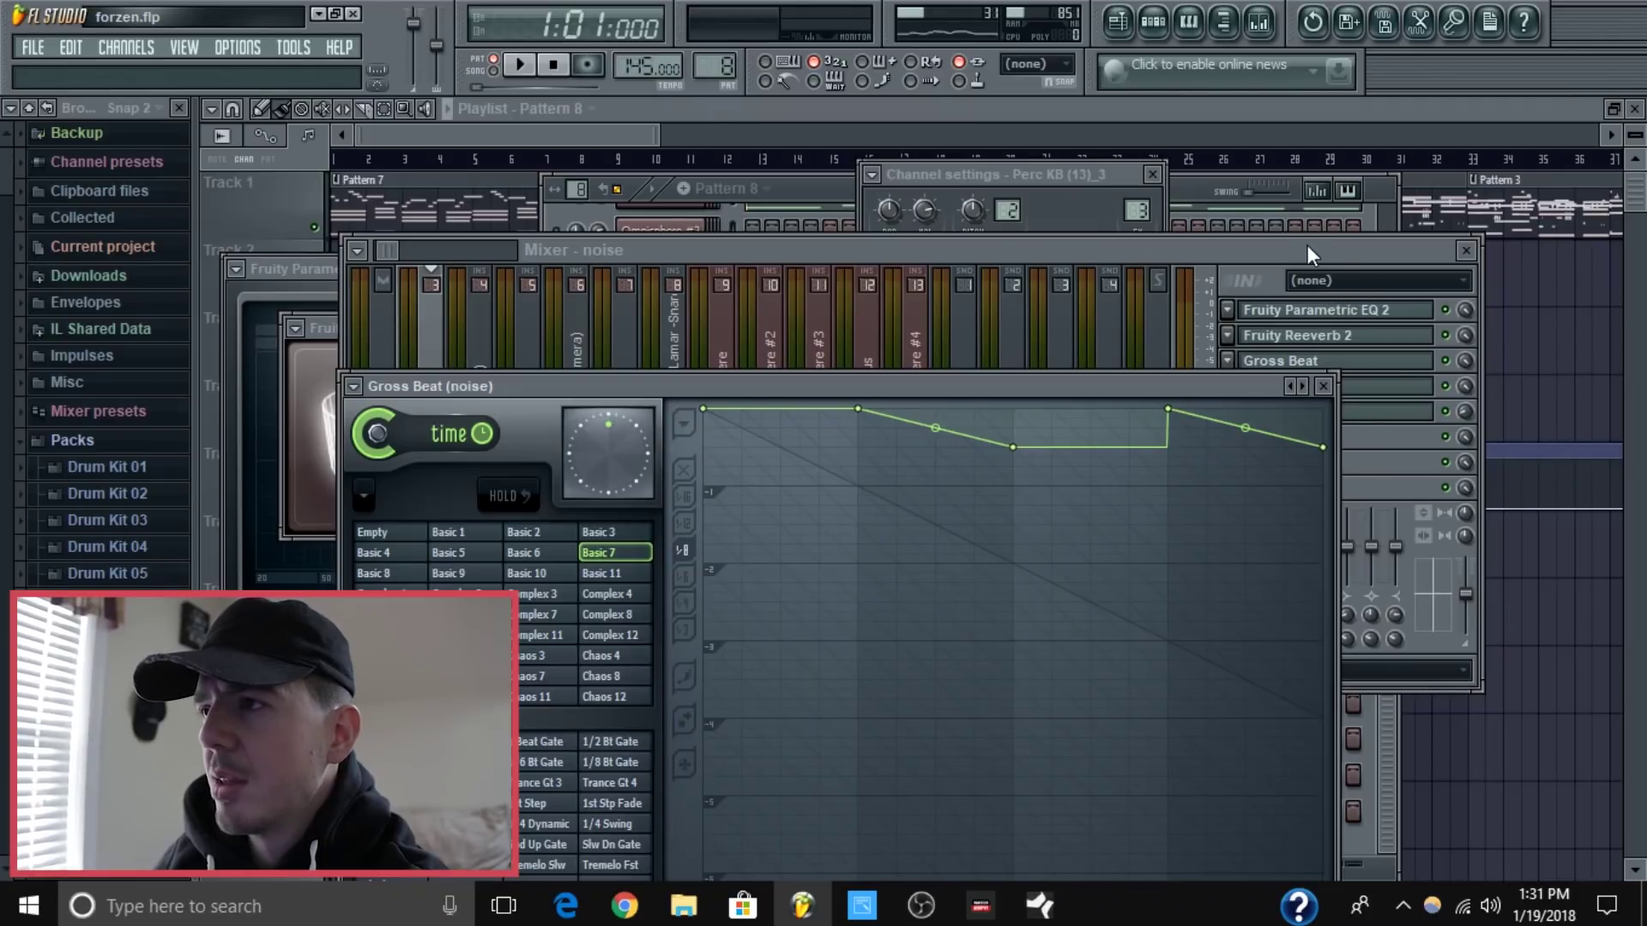
pyautogui.click(1385, 388)
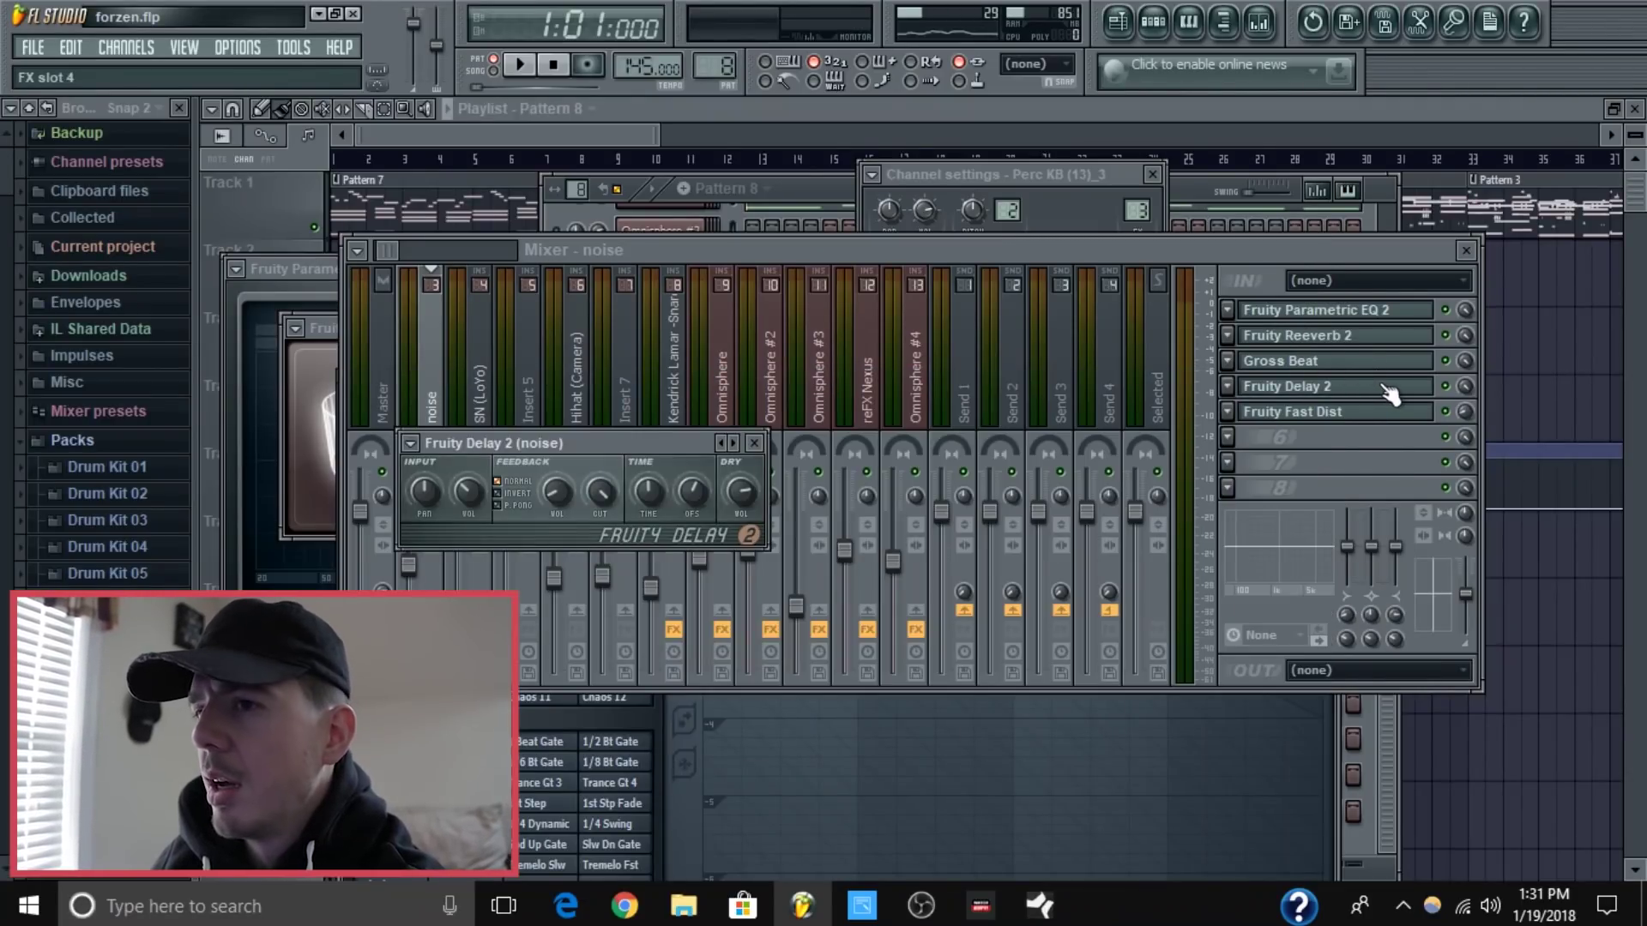
pyautogui.click(1293, 412)
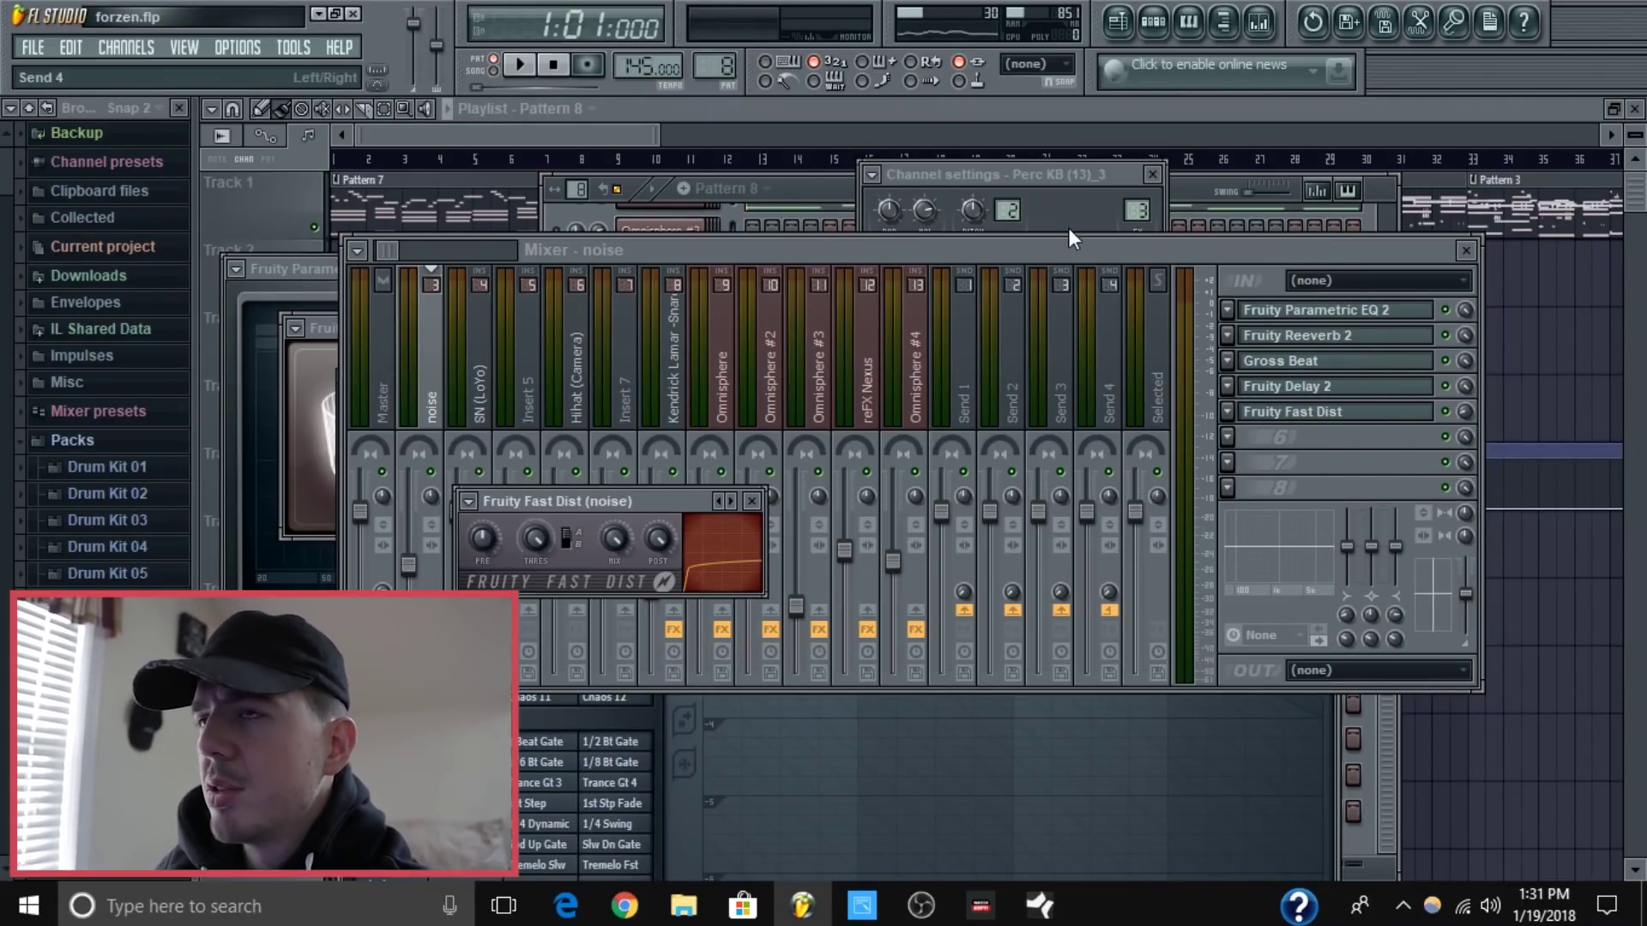
# Audition the reversed Perc KB (13)_3 sample from its channel settings and play Pattern 8 with the full melody.
pyautogui.click(980, 172)
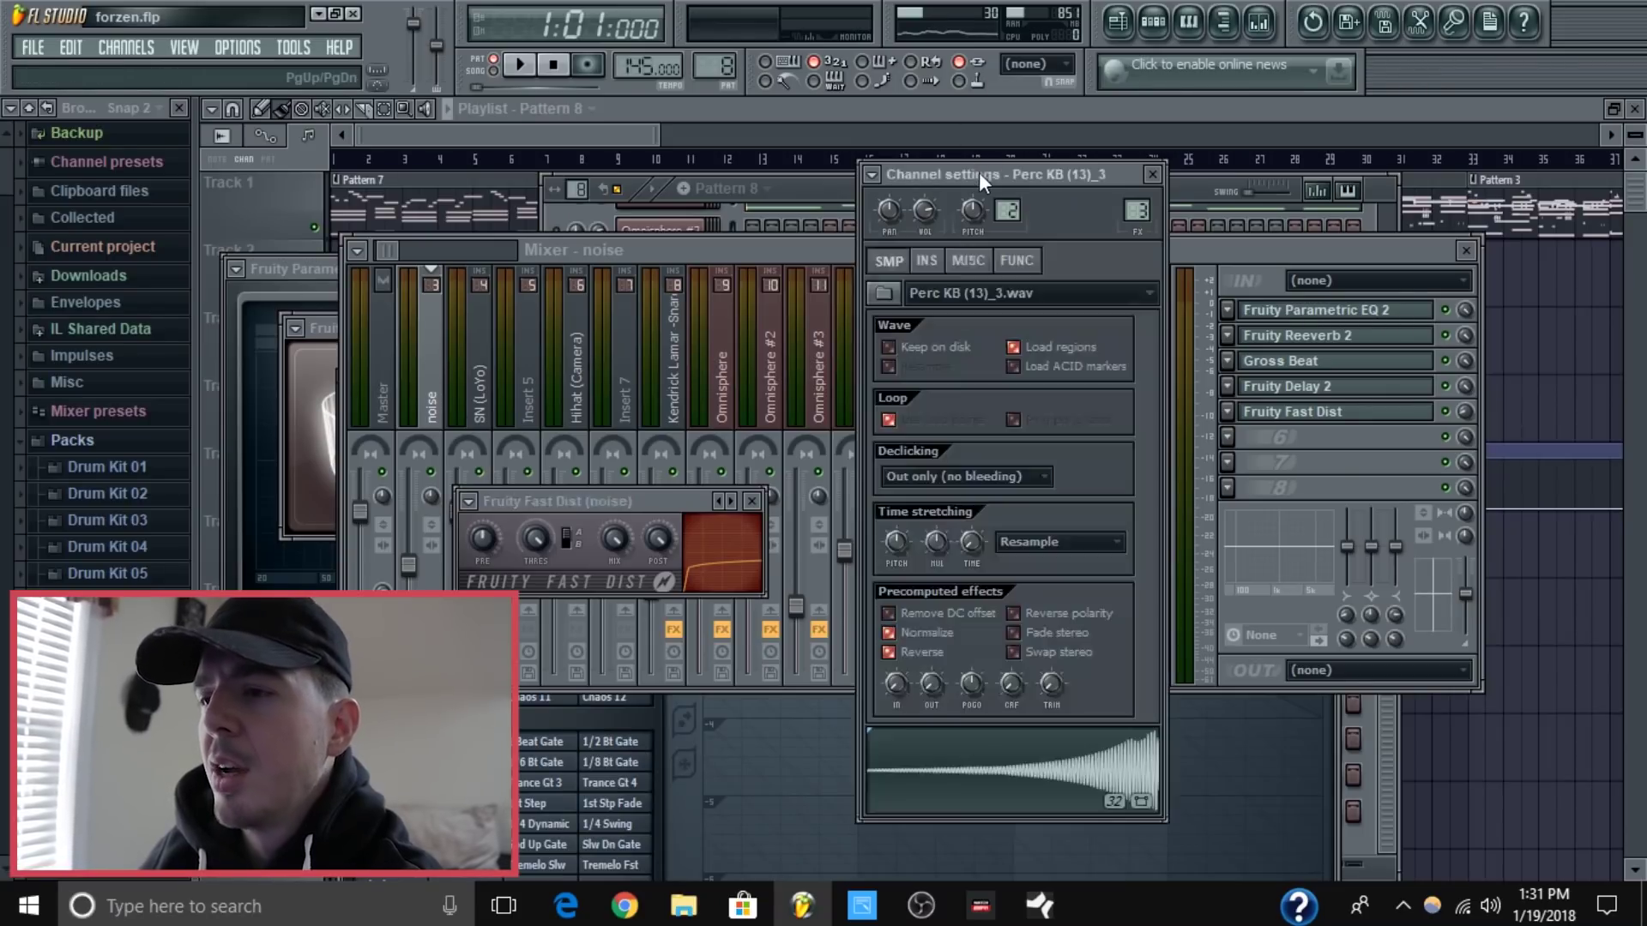
pyautogui.click(1013, 779)
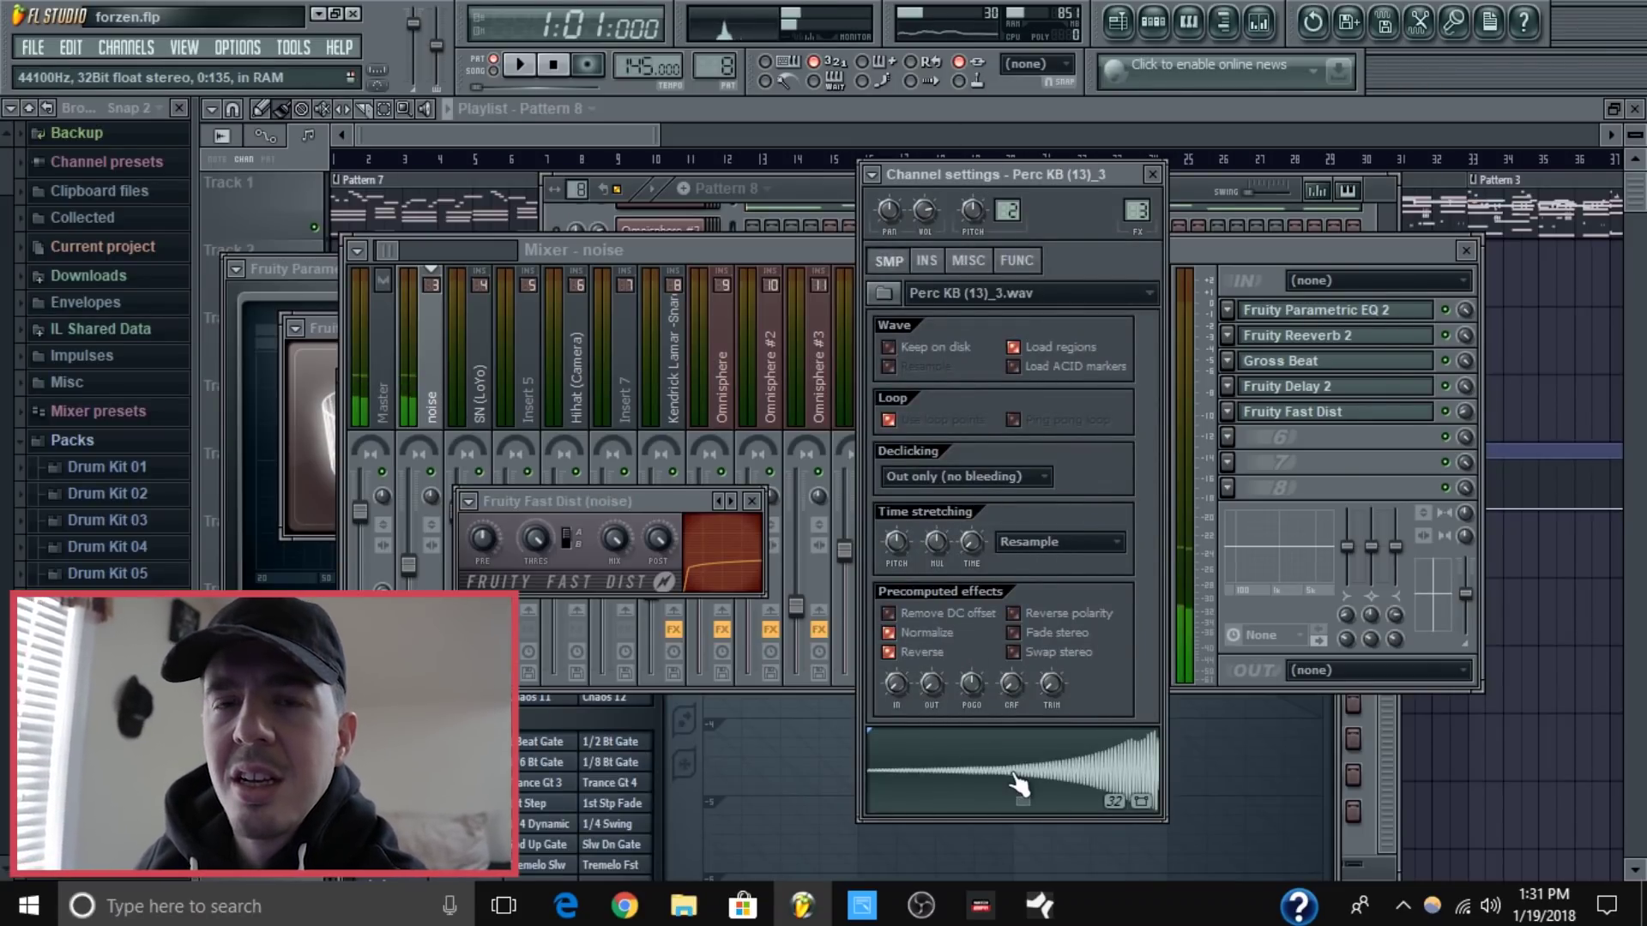
pyautogui.click(795, 196)
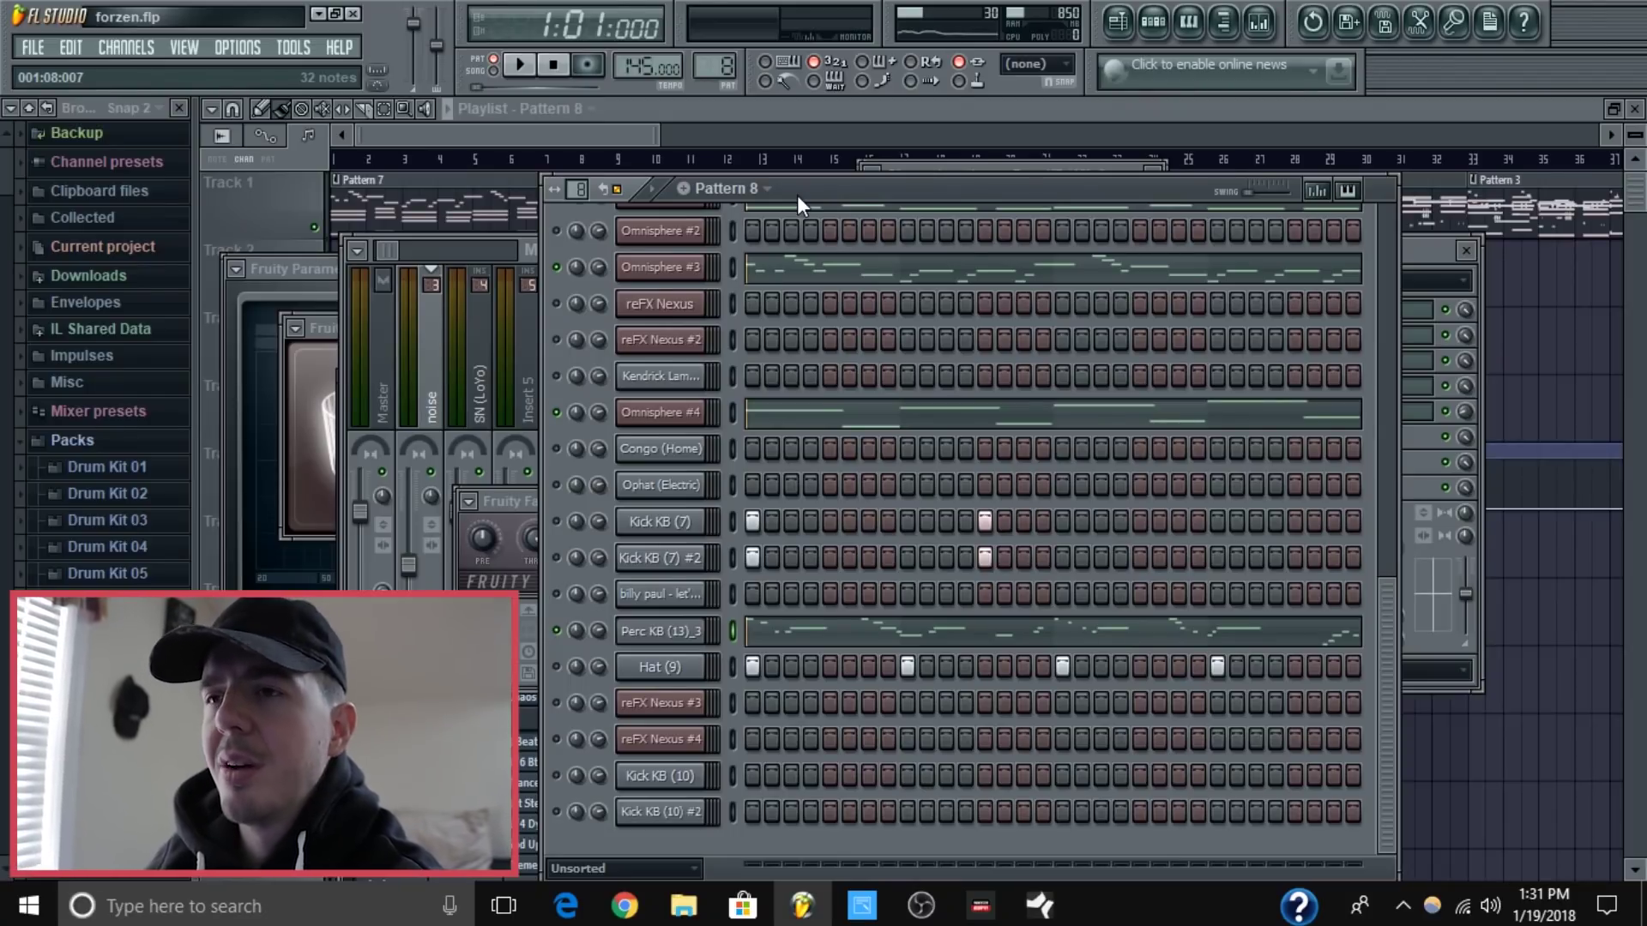
pyautogui.press('space')
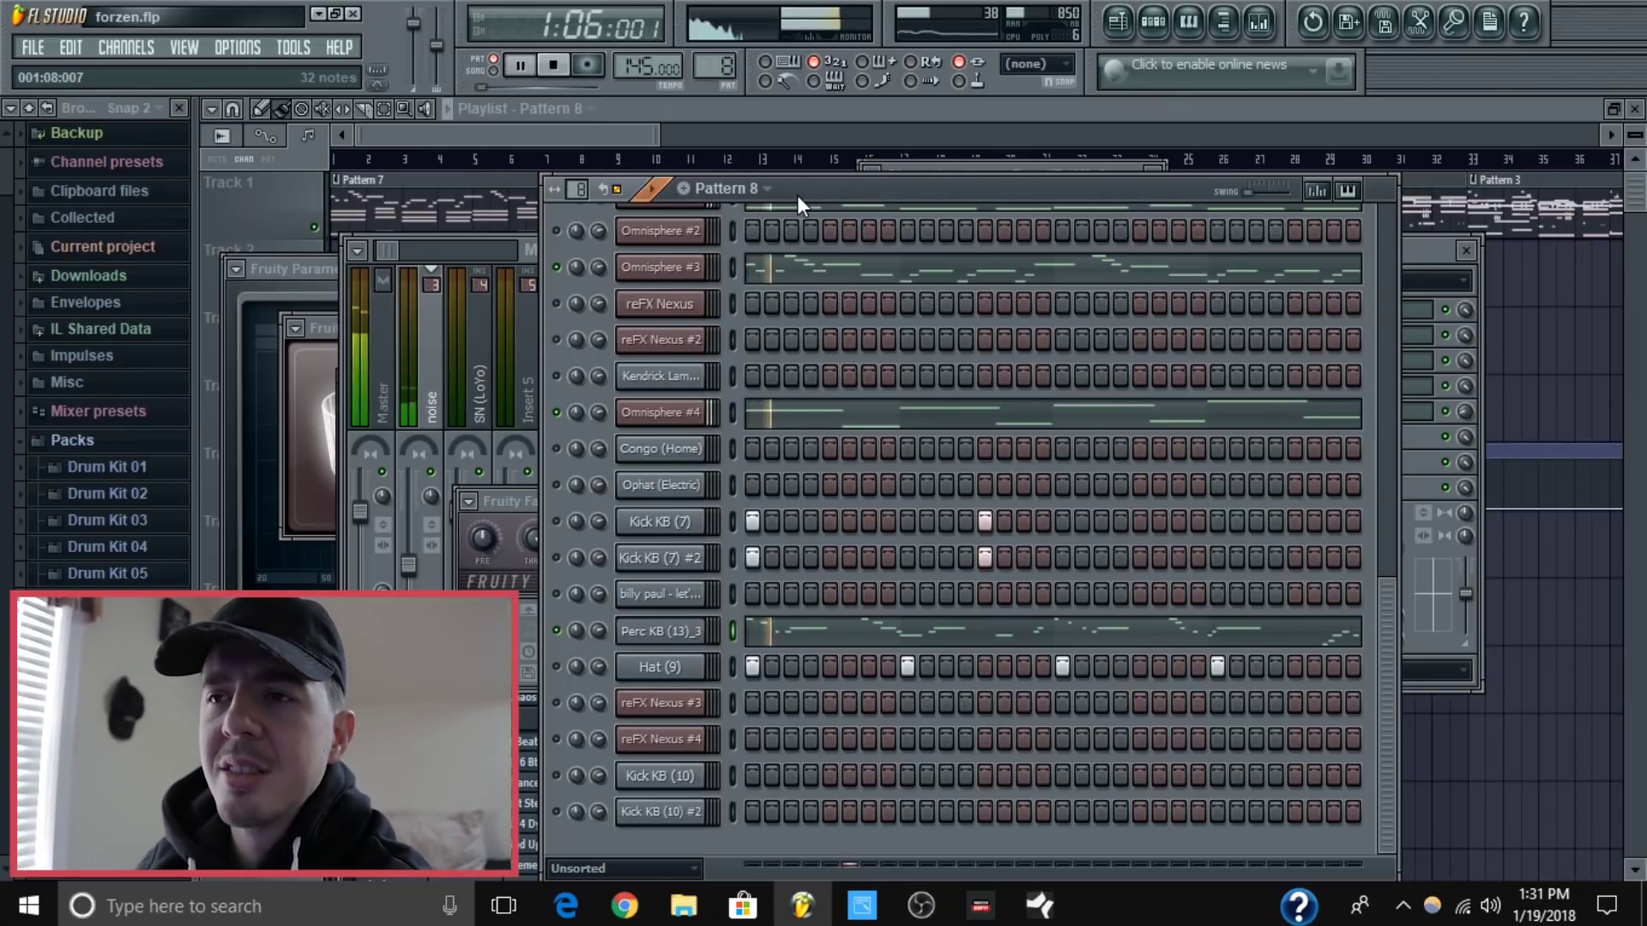